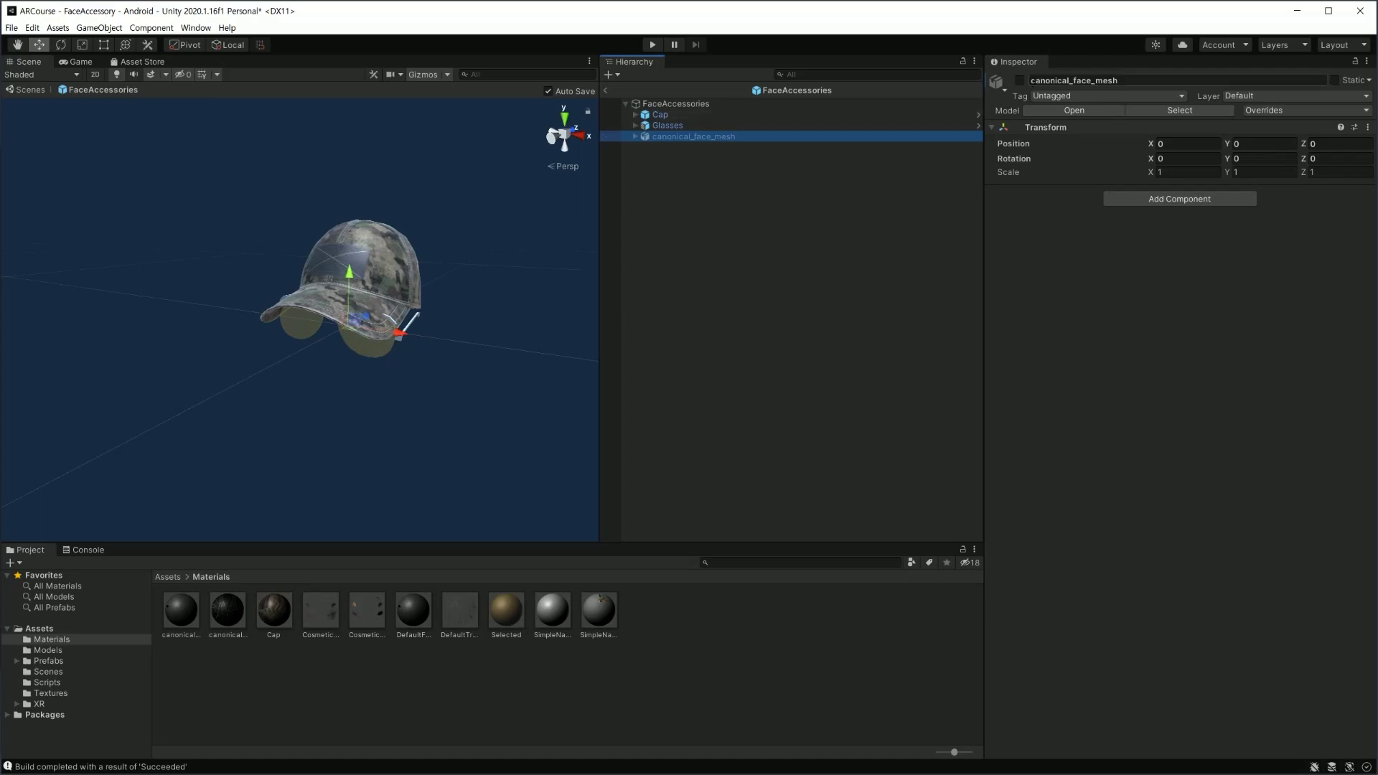
# Briefly activate canonical_face_mesh, inspect facemesh and the cap's side, then deactivate it again
pyautogui.click(1019, 80)
pyautogui.click(380, 366)
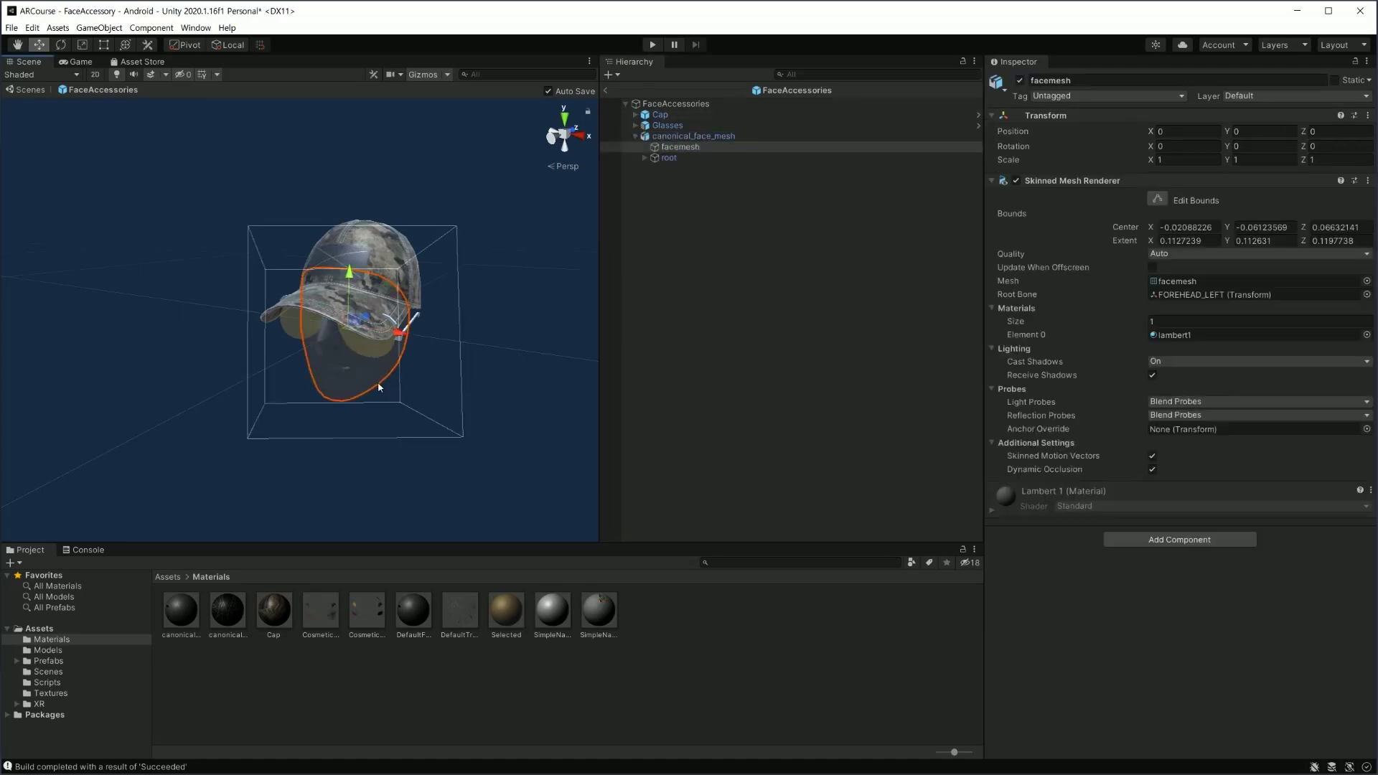
pyautogui.click(693, 136)
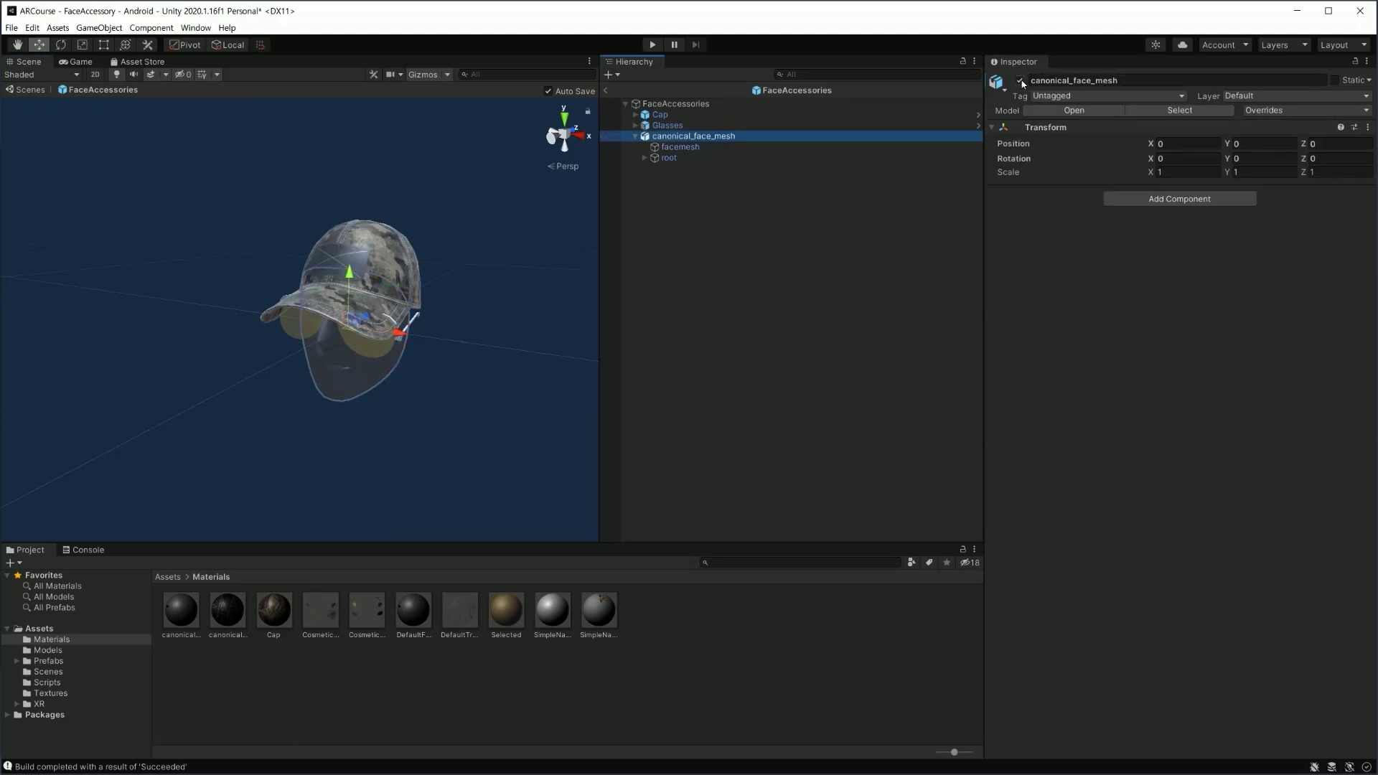
pyautogui.click(674, 148)
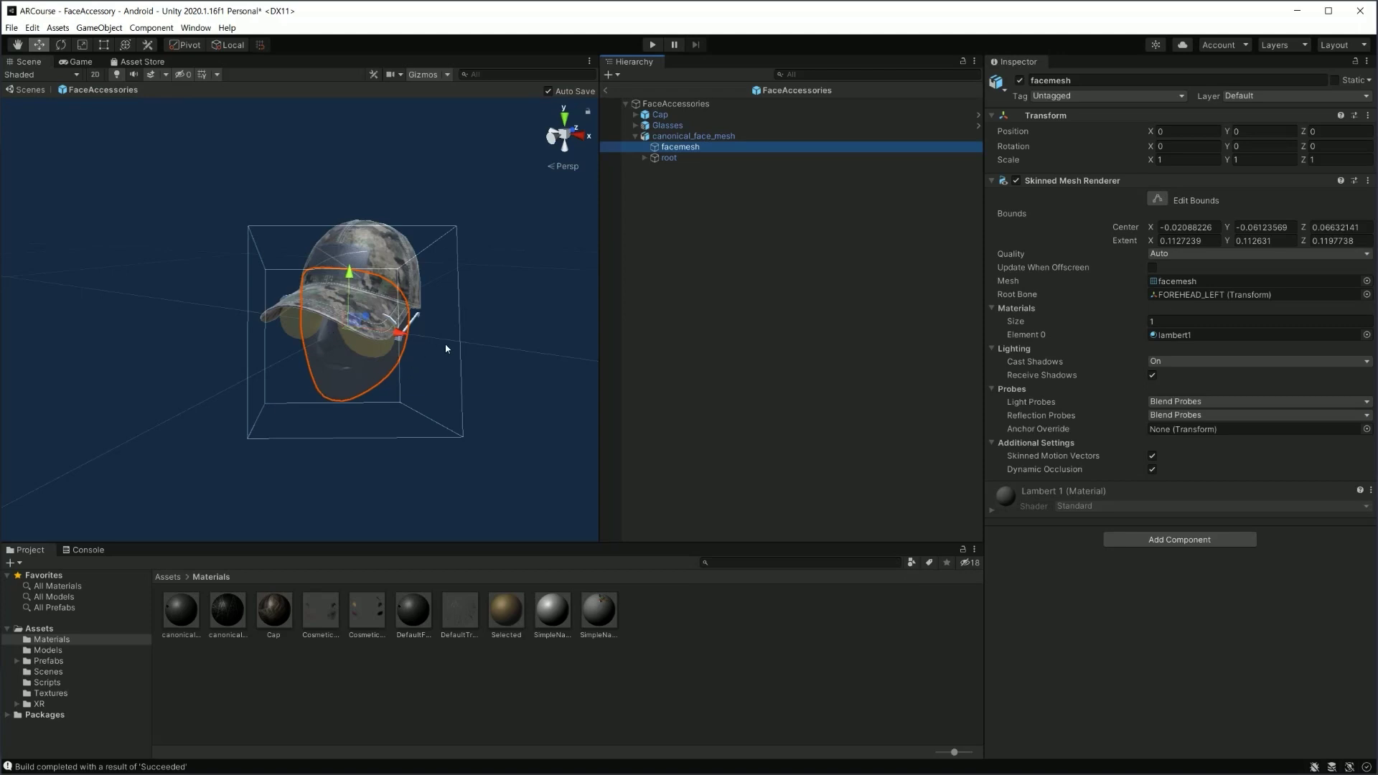
pyautogui.moveTo(446, 349)
pyautogui.keyDown('alt'); pyautogui.mouseDown()
pyautogui.moveTo(343, 356)
pyautogui.moveTo(335, 440)
pyautogui.moveTo(36, 435)
pyautogui.mouseUp(); pyautogui.keyUp('alt')
pyautogui.hotkey('alt', 'shift', 'a')
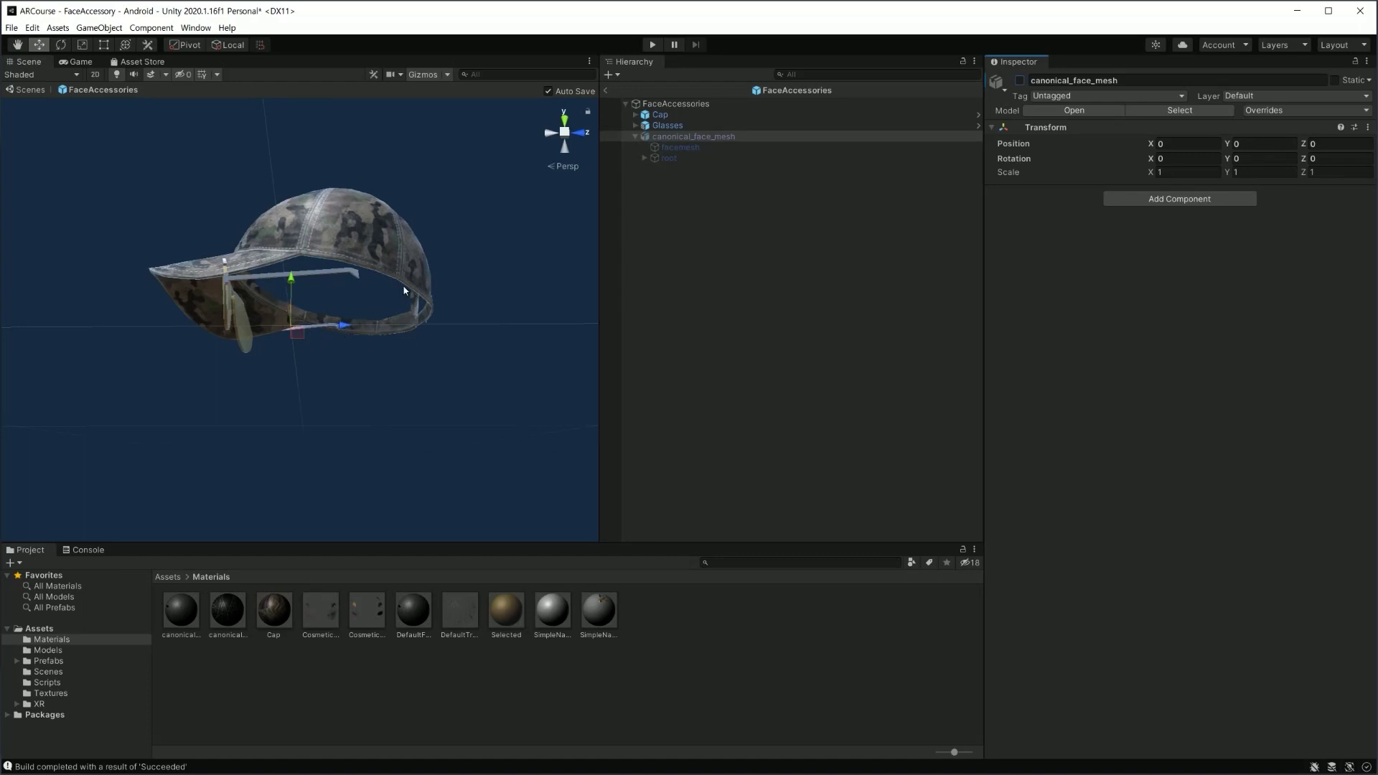
# Reactivate canonical_face_mesh and select its facemesh child to show the Skinned Mesh Renderer
pyautogui.click(682, 140)
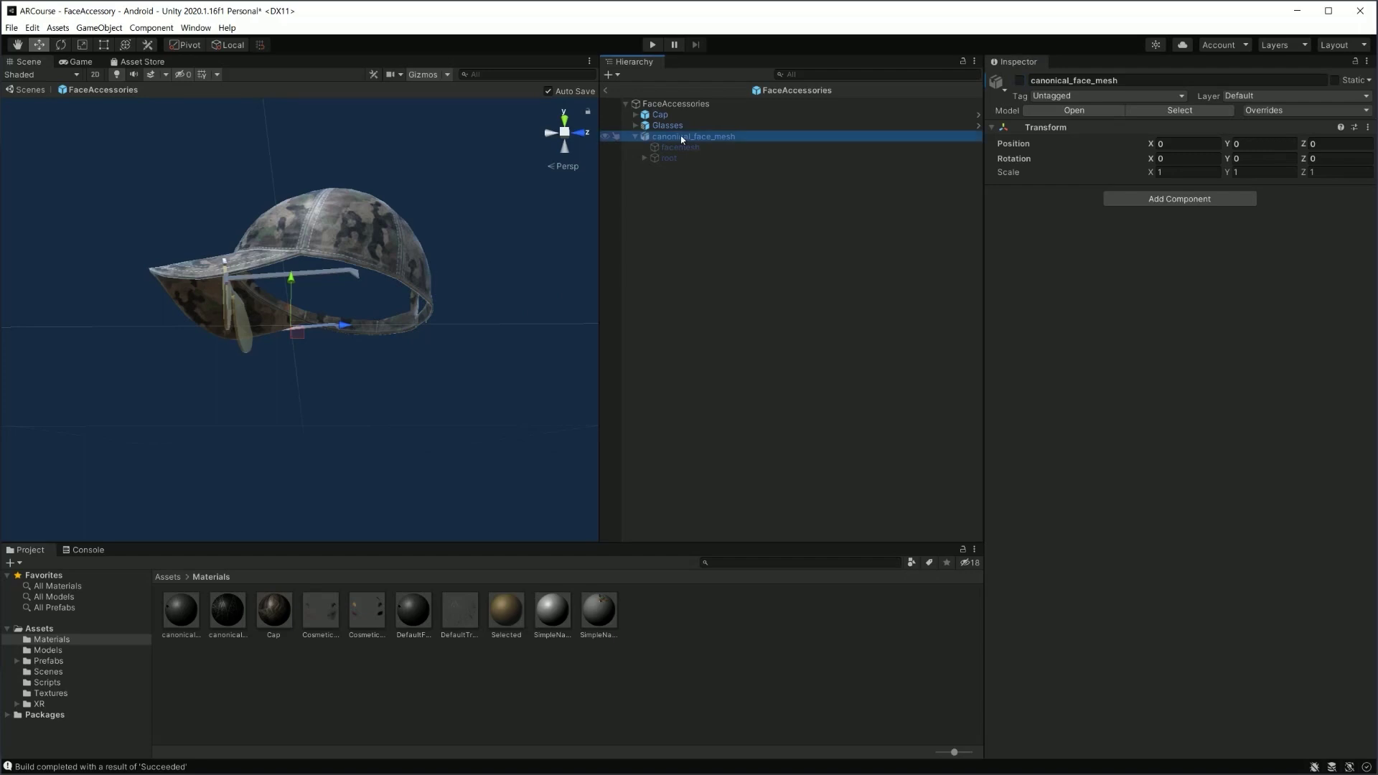
pyautogui.click(1020, 79)
pyautogui.click(361, 371)
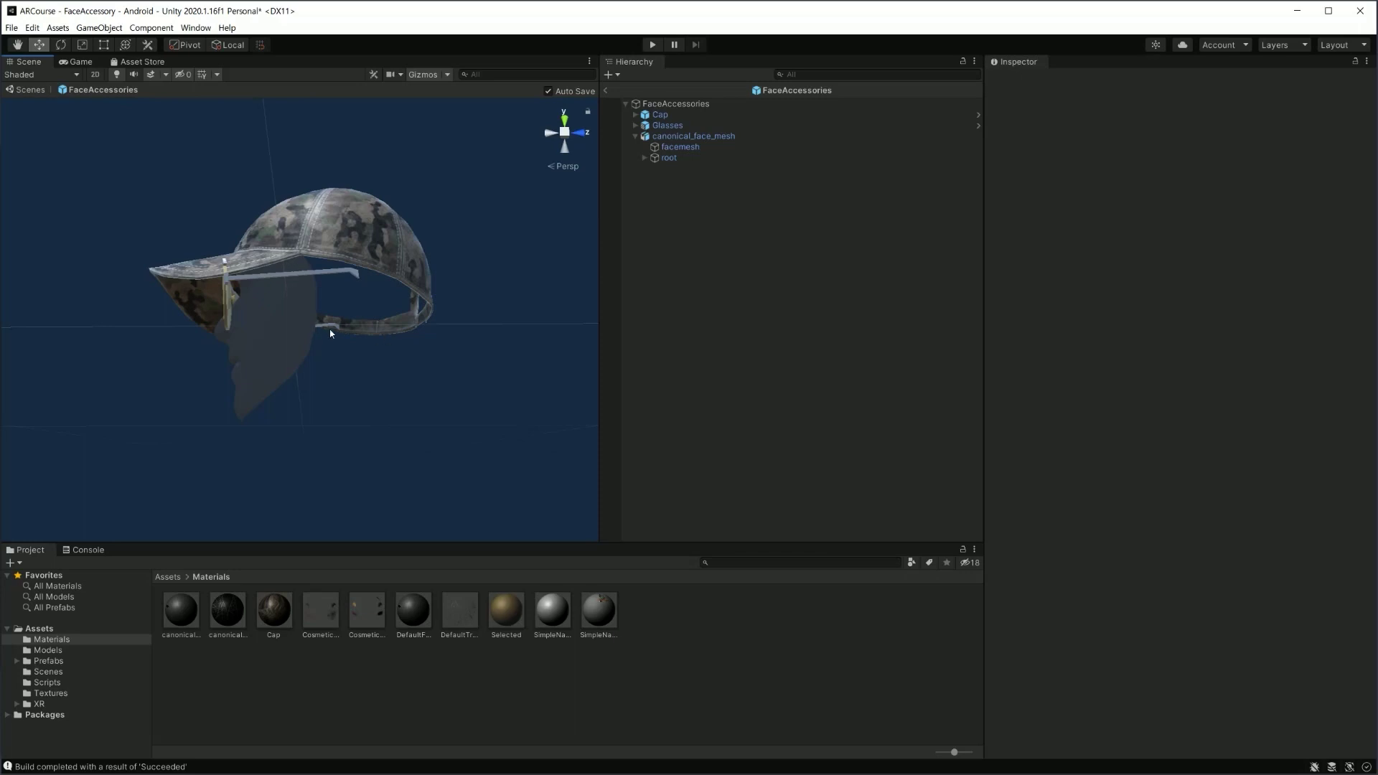
pyautogui.click(276, 296)
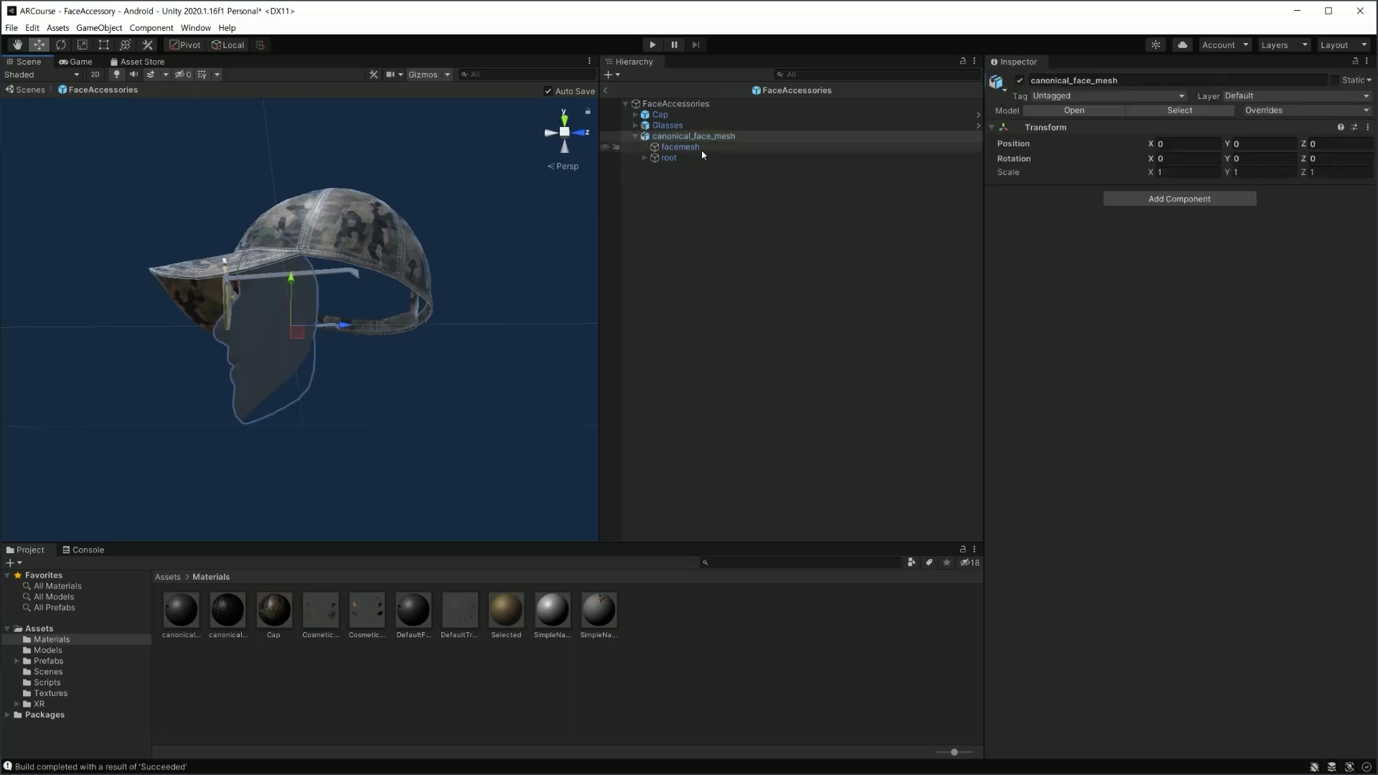
pyautogui.click(680, 146)
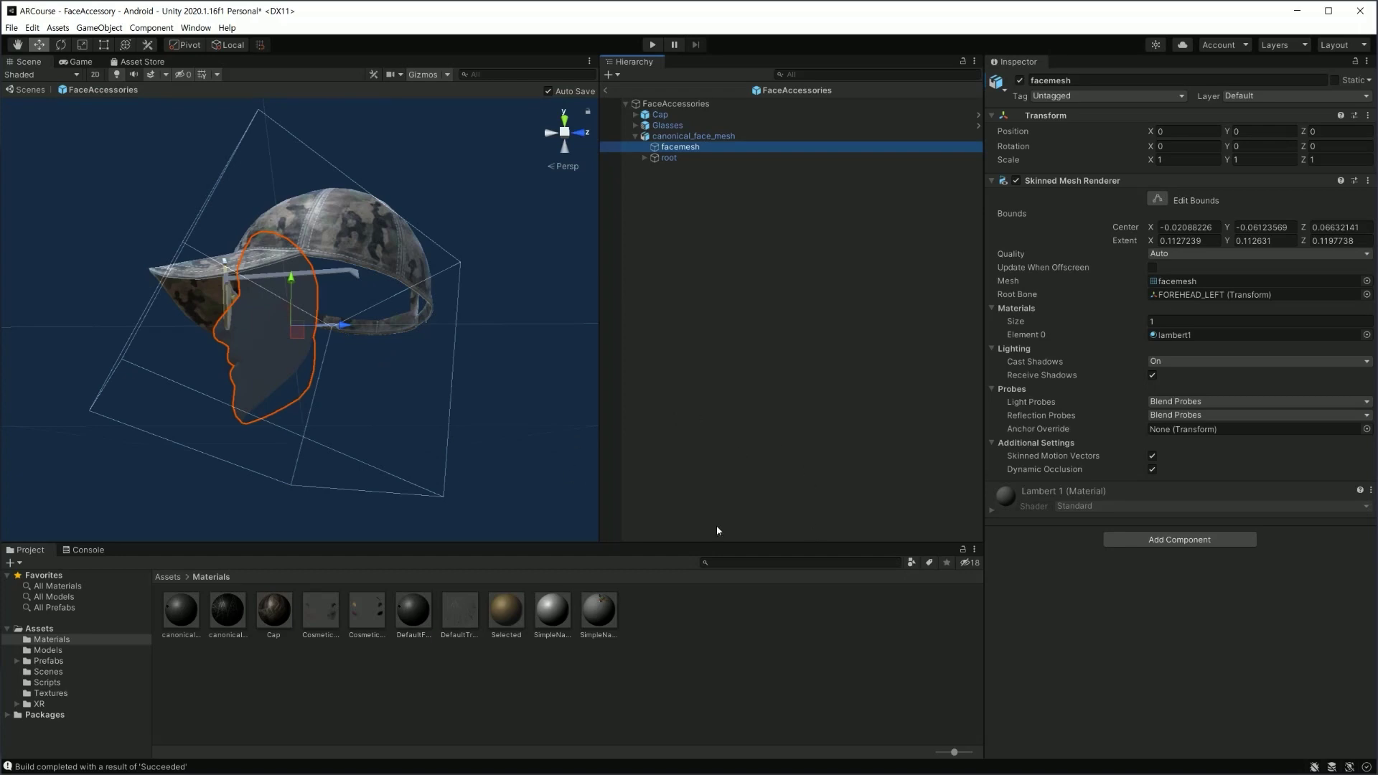
# Create a new material named OcclusionMaterial in the Materials folder
pyautogui.rightClick(684, 620)
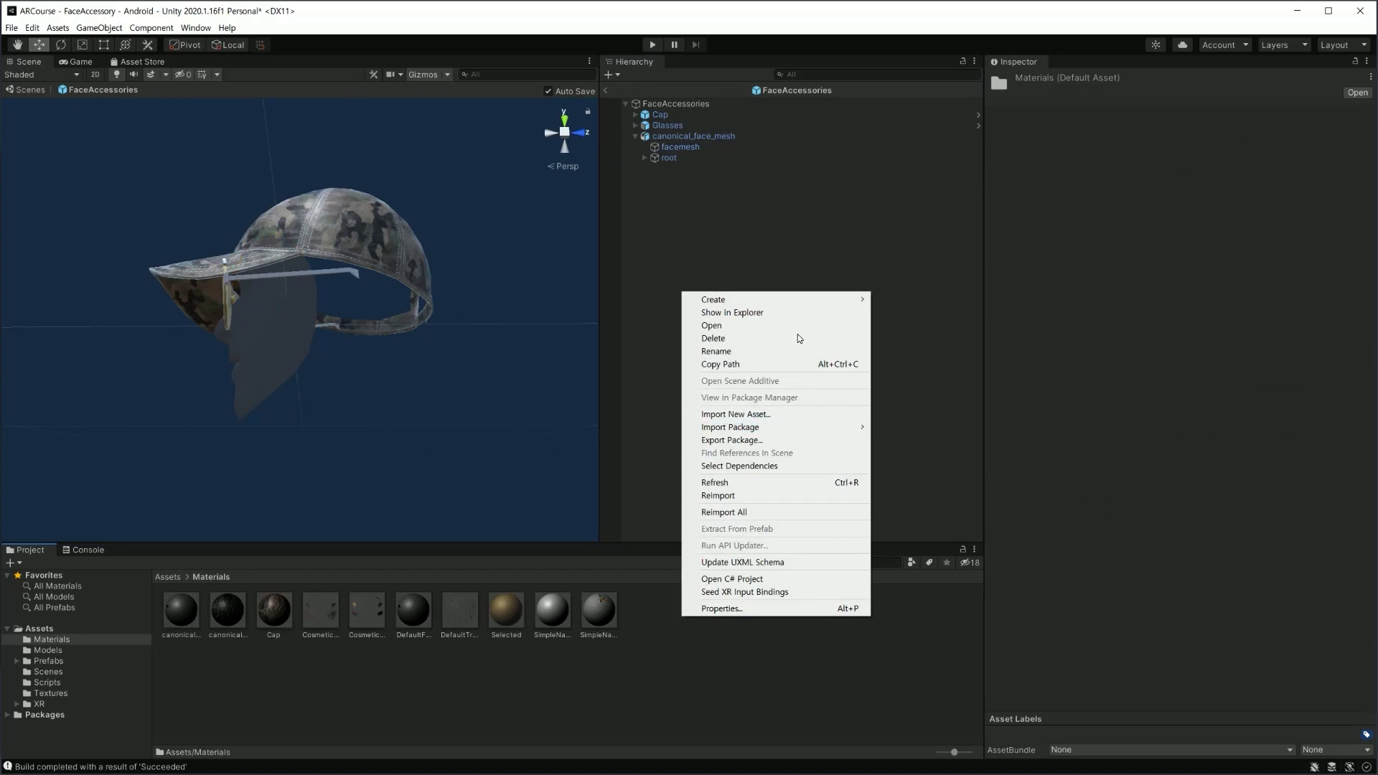
pyautogui.moveTo(749, 301)
pyautogui.click(928, 457)
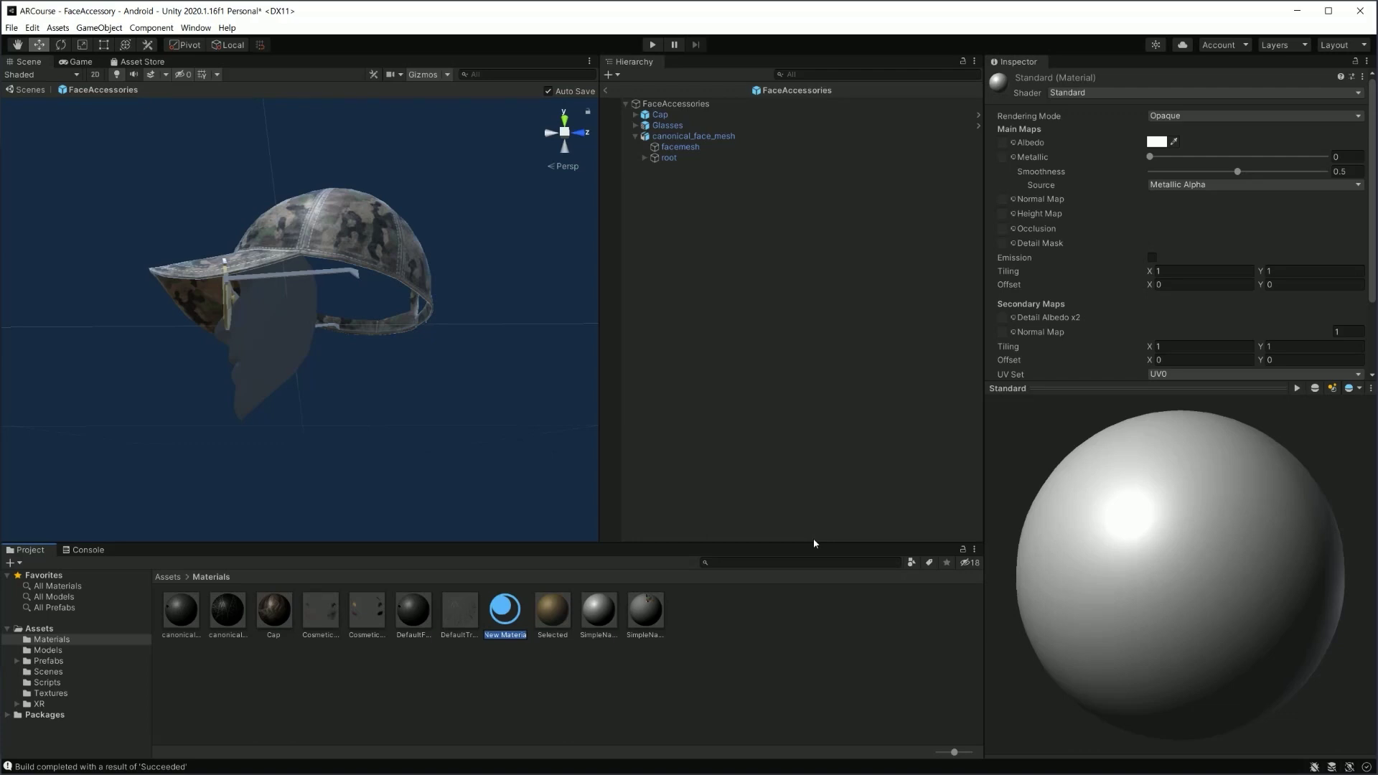
pyautogui.write('OcclusionMate')
pyautogui.write('rial')
pyautogui.press('Return')
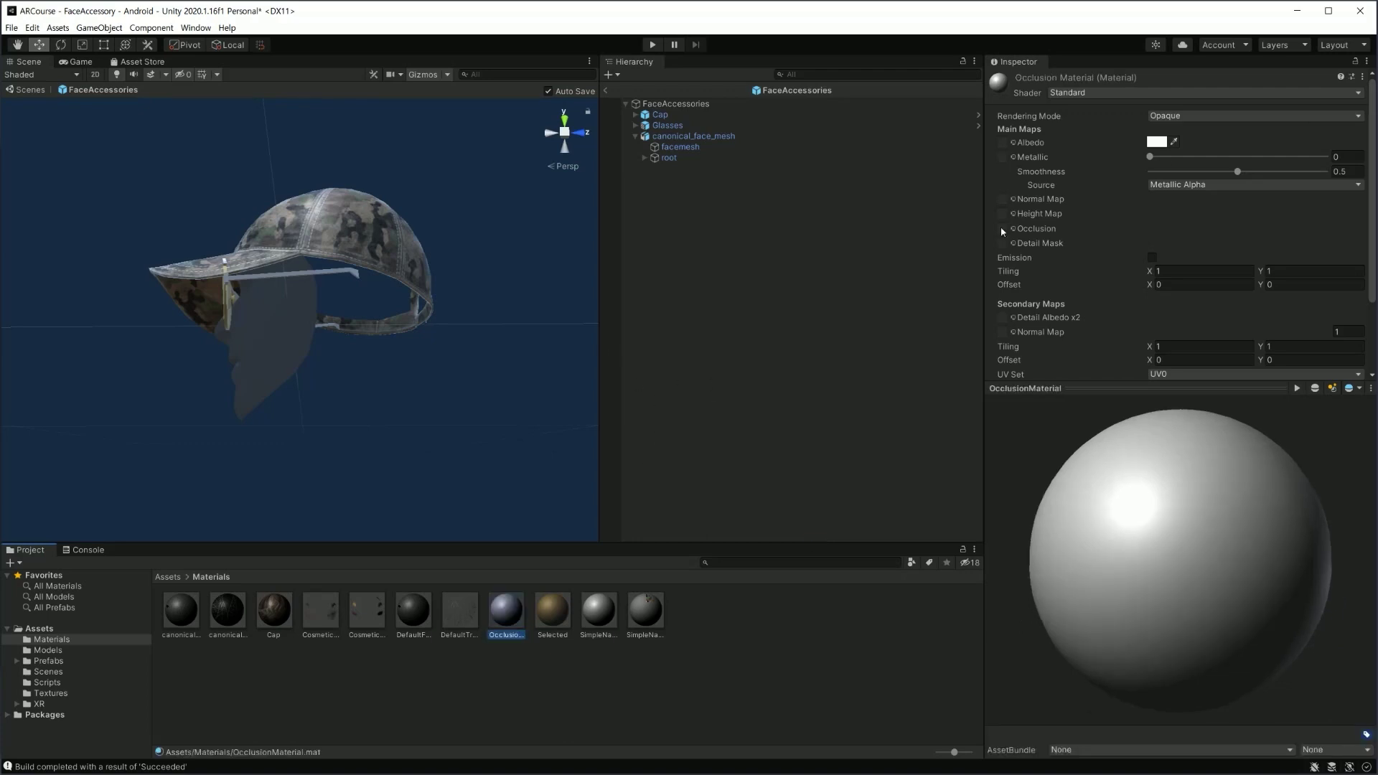
pyautogui.moveTo(1178, 508)
pyautogui.mouseDown()
pyautogui.moveTo(1299, 593)
pyautogui.moveTo(1189, 375)
pyautogui.mouseUp()
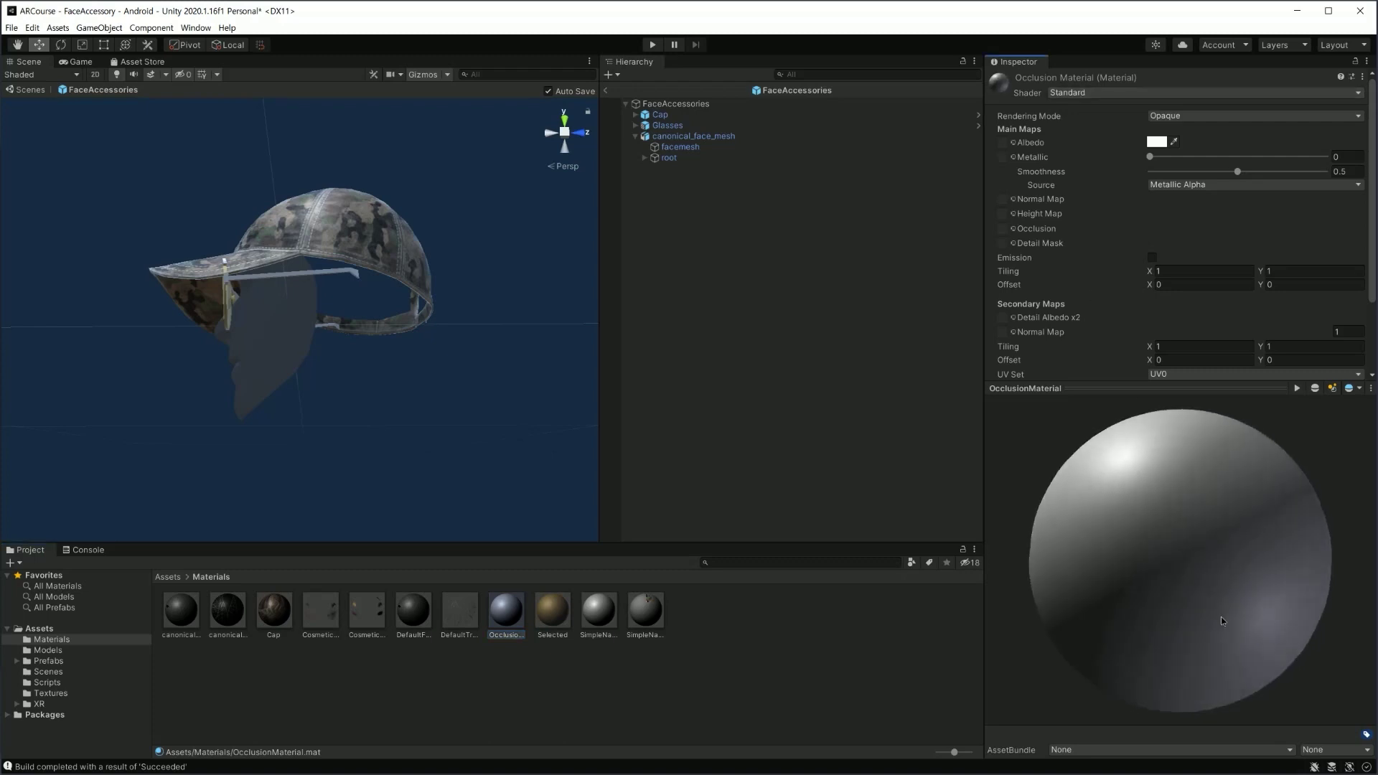
# Browse the material's shader list without changing it, then return to the Assets folder
pyautogui.click(1118, 91)
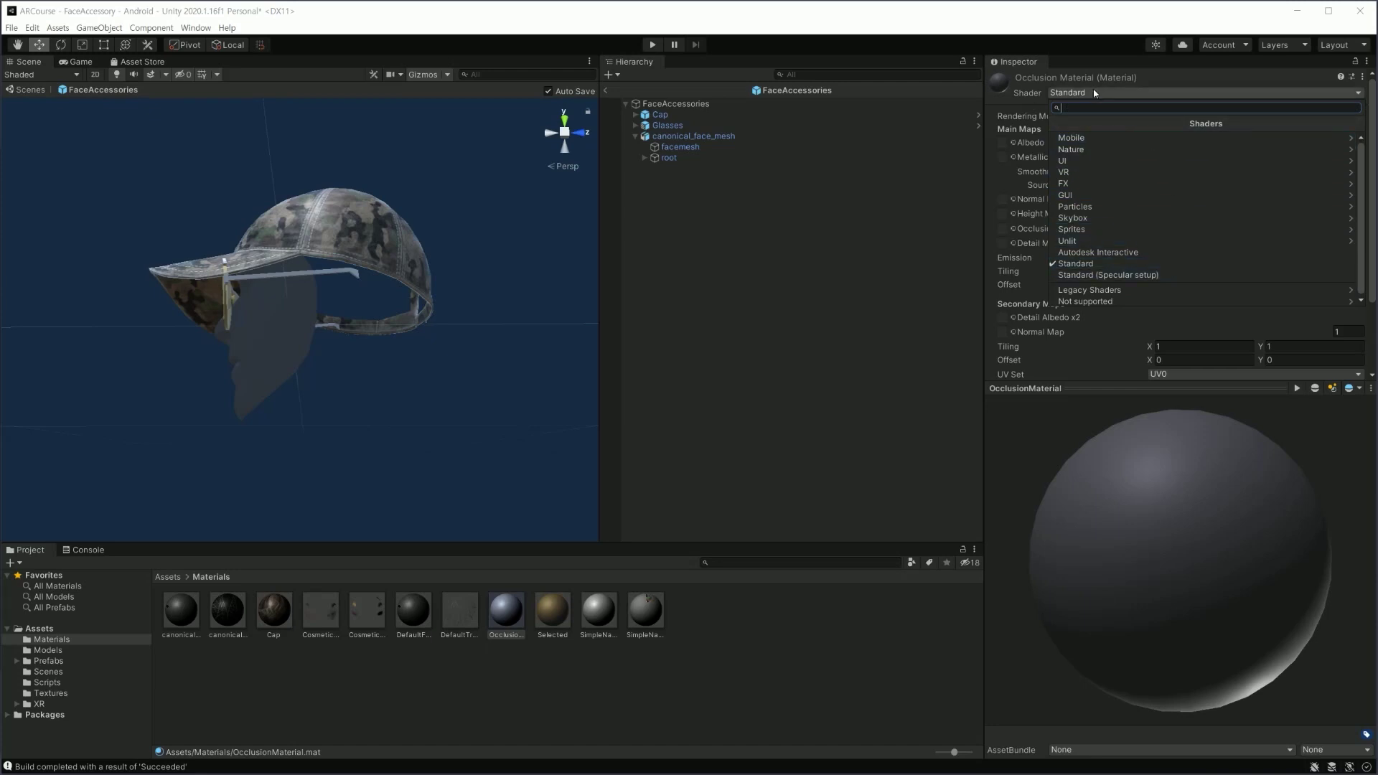
pyautogui.click(768, 657)
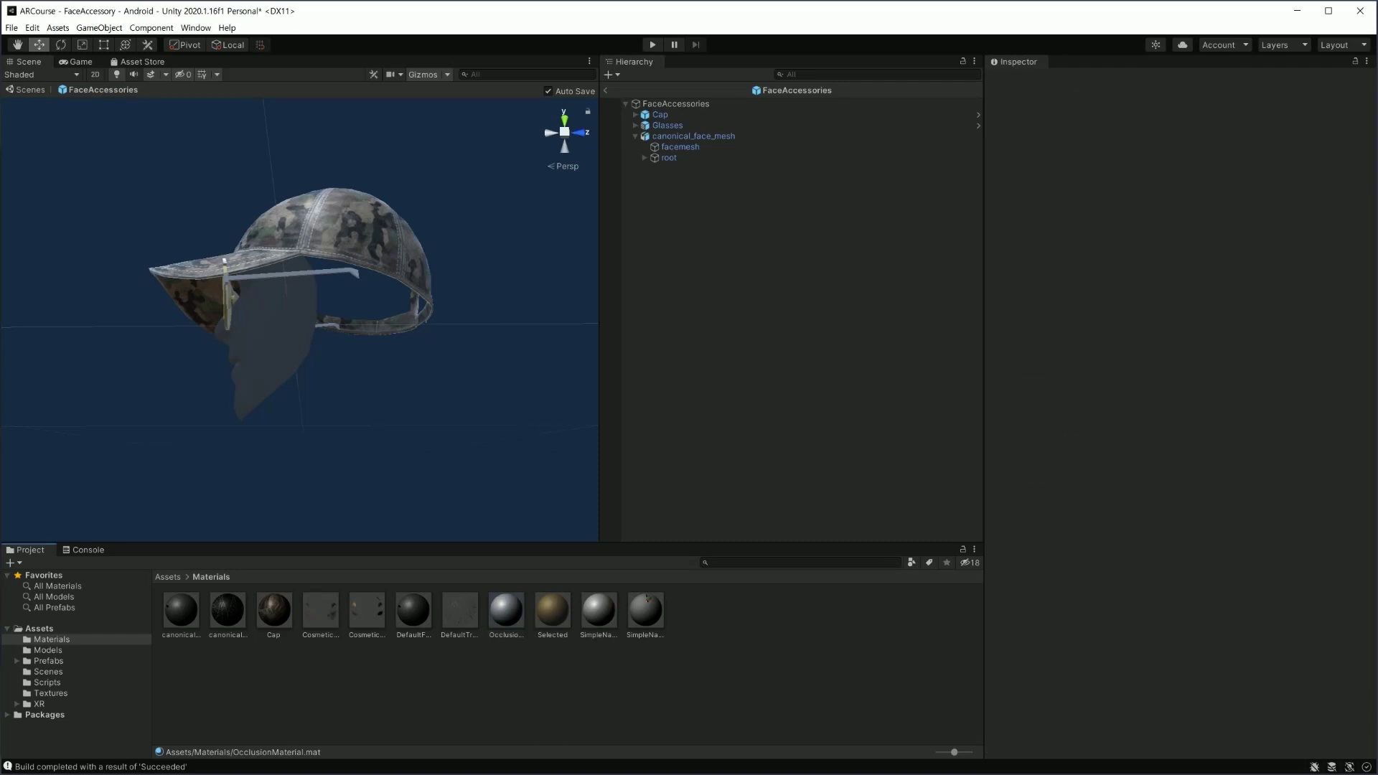
pyautogui.click(57, 631)
# Create a folder named Shaders in Assets and open it
pyautogui.rightClick(536, 620)
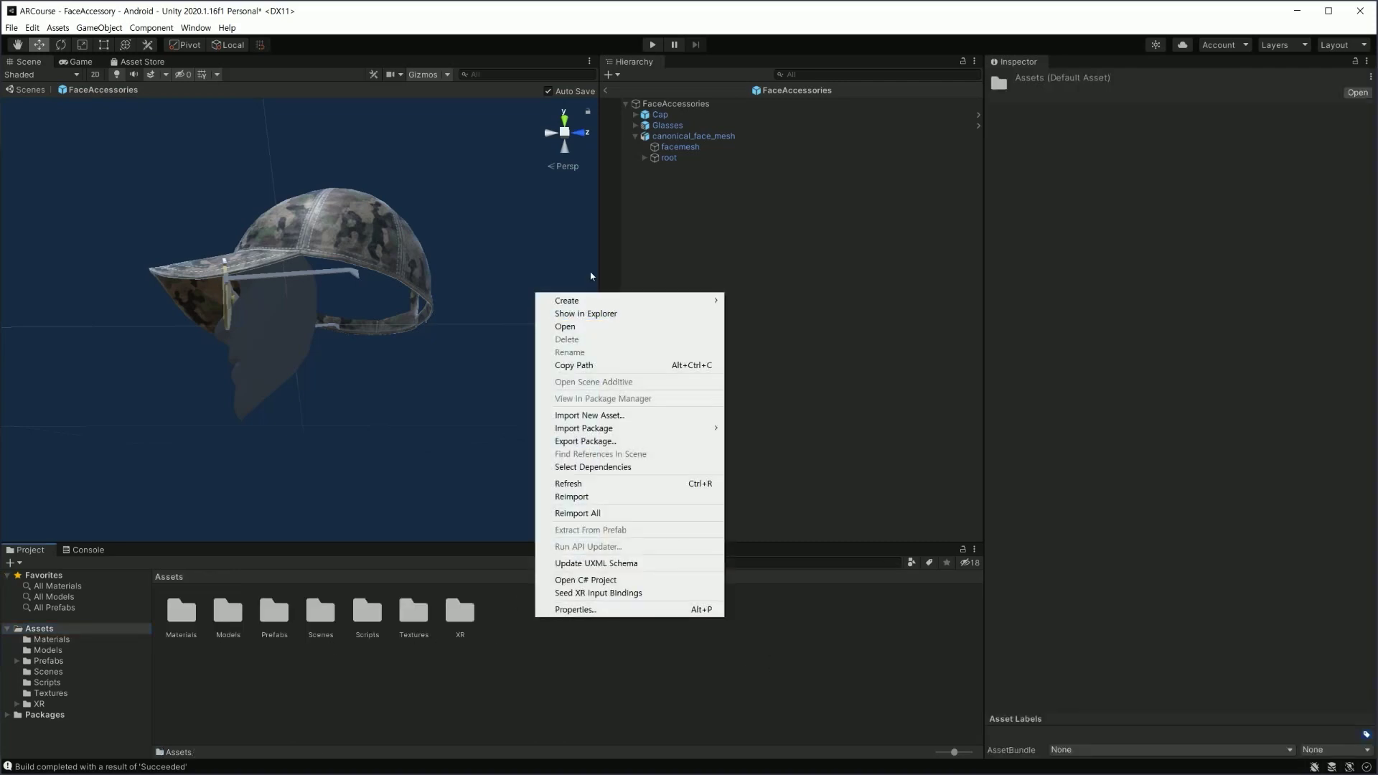
pyautogui.moveTo(587, 302)
pyautogui.click(731, 296)
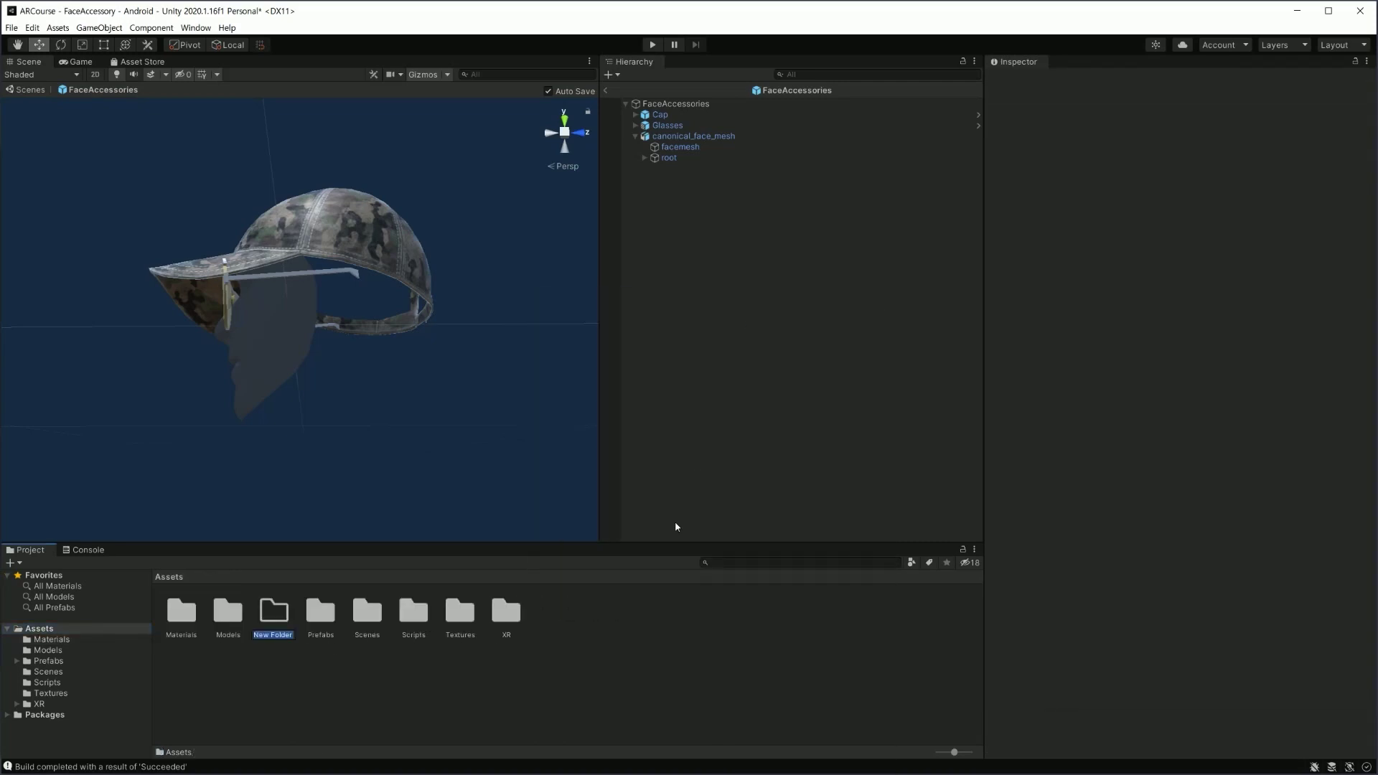
pyautogui.write('Shaders')
pyautogui.press('Return')
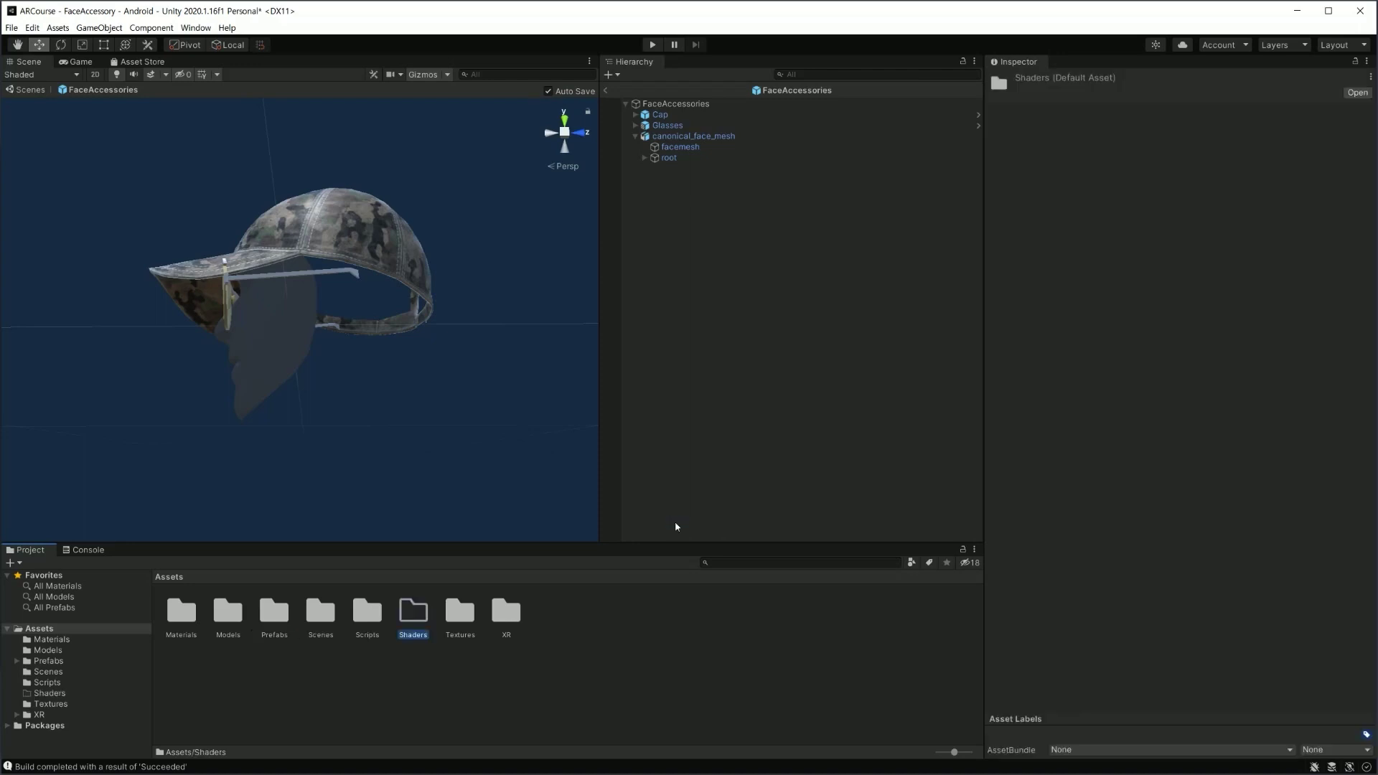
pyautogui.doubleClick(417, 611)
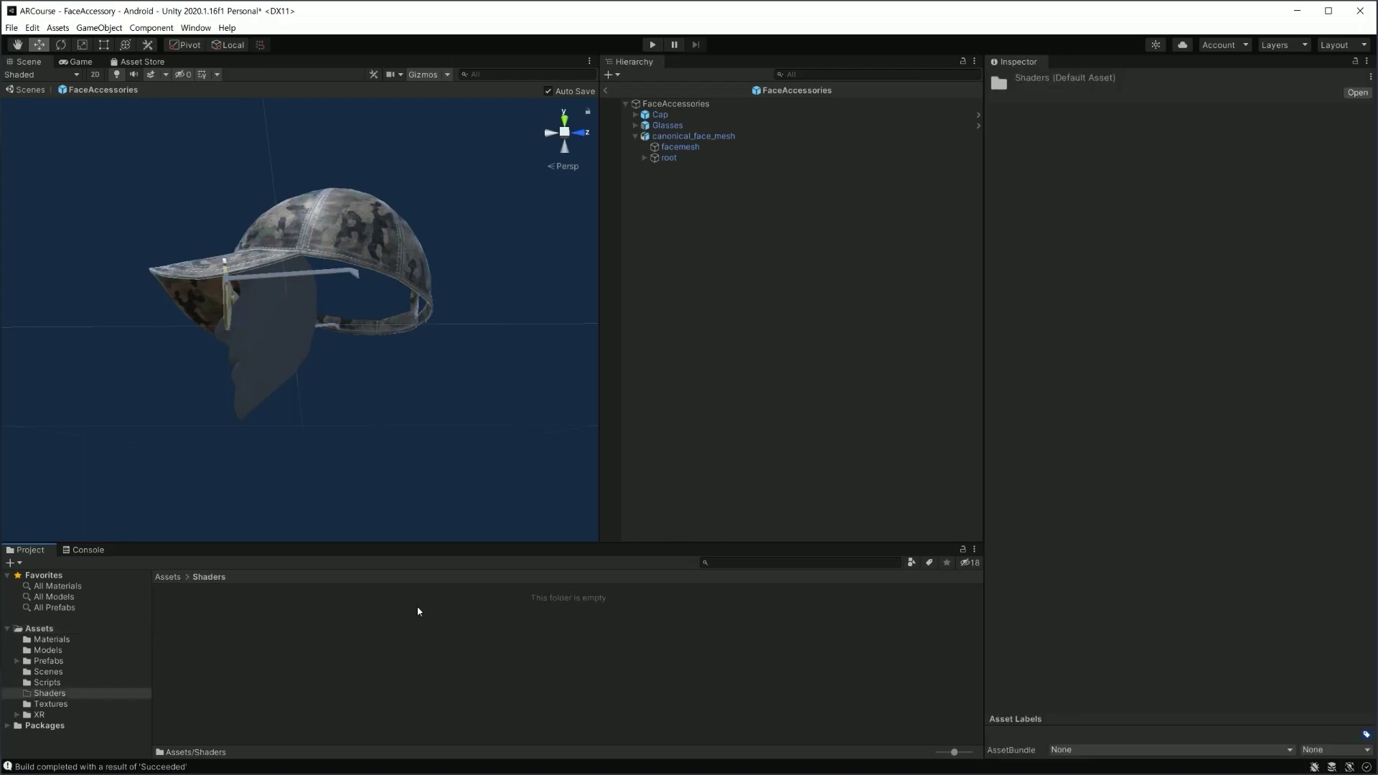
# Add a new Standard Surface Shader asset inside the Shaders folder
pyautogui.rightClick(418, 611)
pyautogui.moveTo(553, 302)
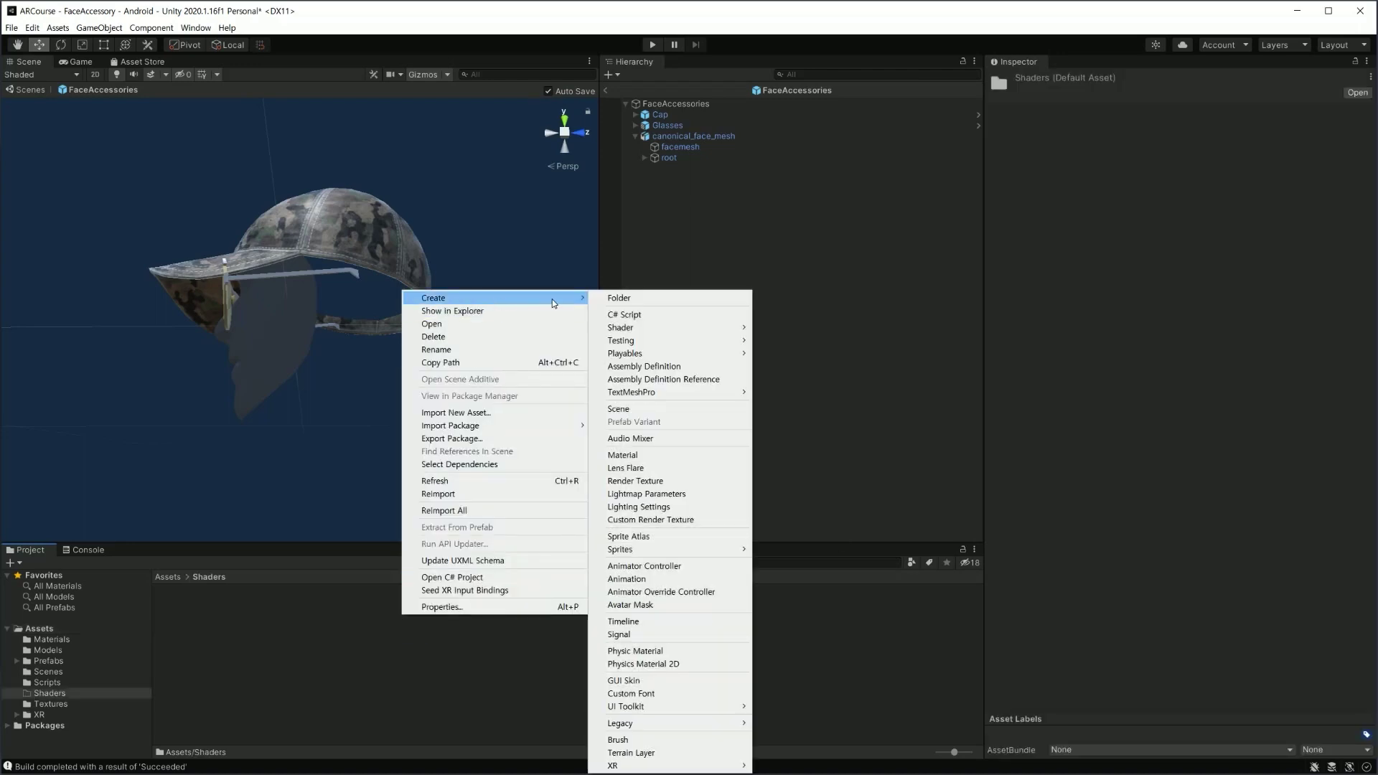
pyautogui.moveTo(652, 332)
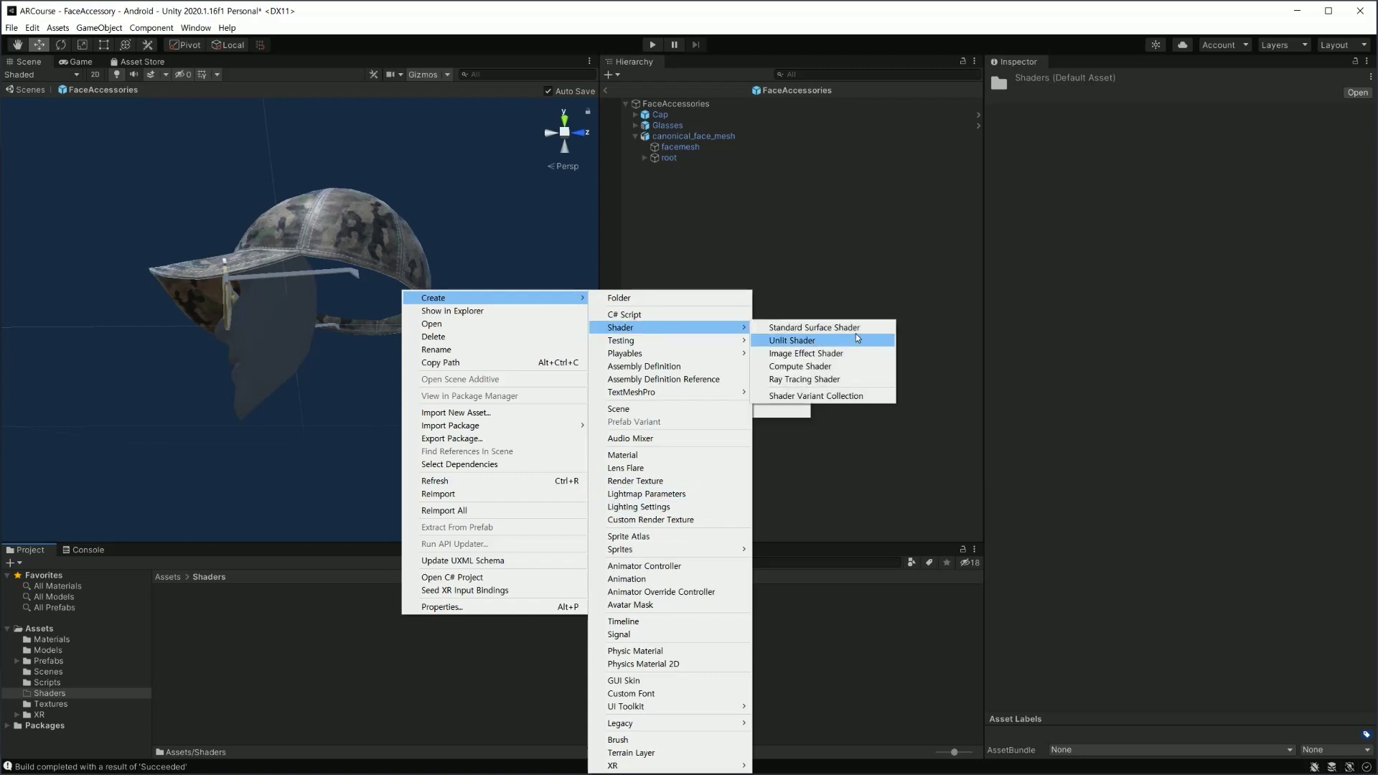
pyautogui.click(815, 328)
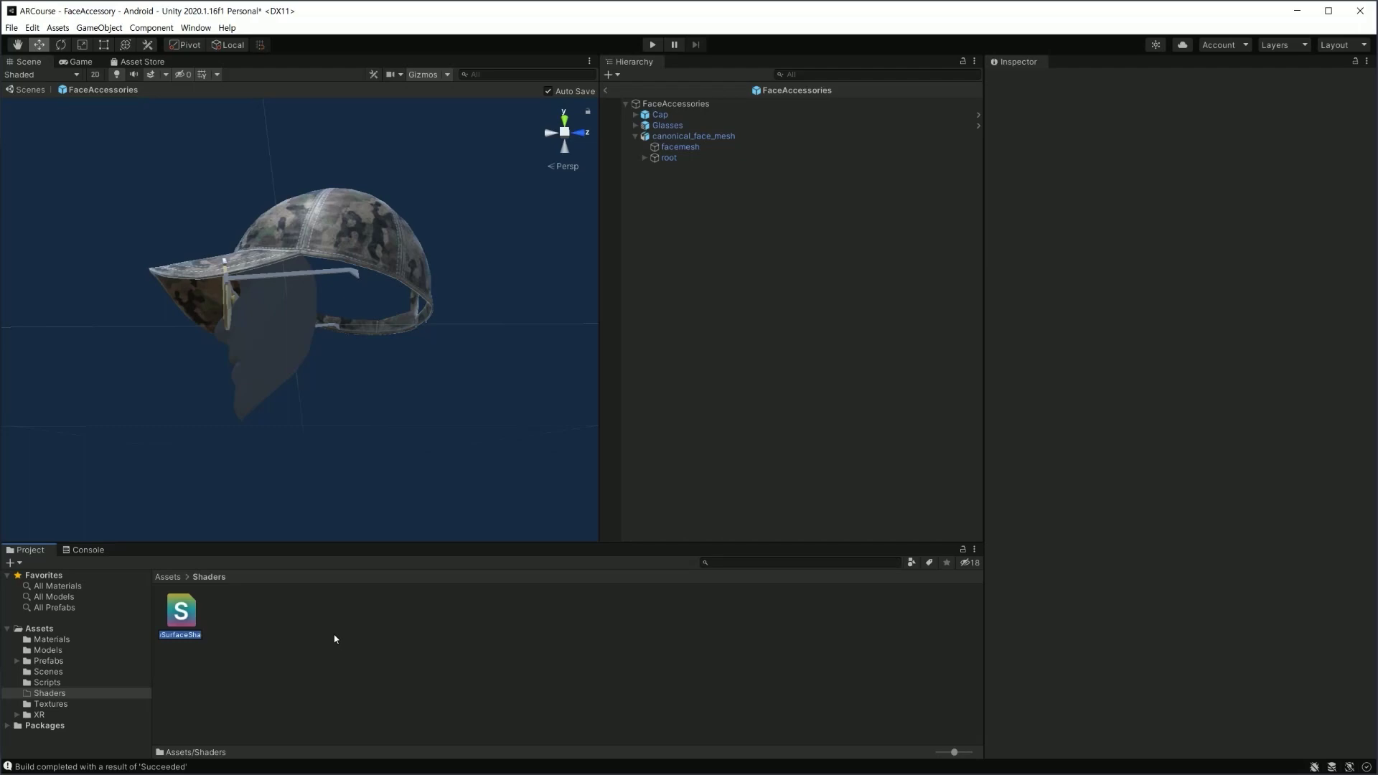
# Name the shader OcclusionShader, open it in Visual Studio, and delete its template body (lines 3–51)
pyautogui.write('OcclusionShade')
pyautogui.write('r')
pyautogui.press('Return')
pyautogui.press('Return')
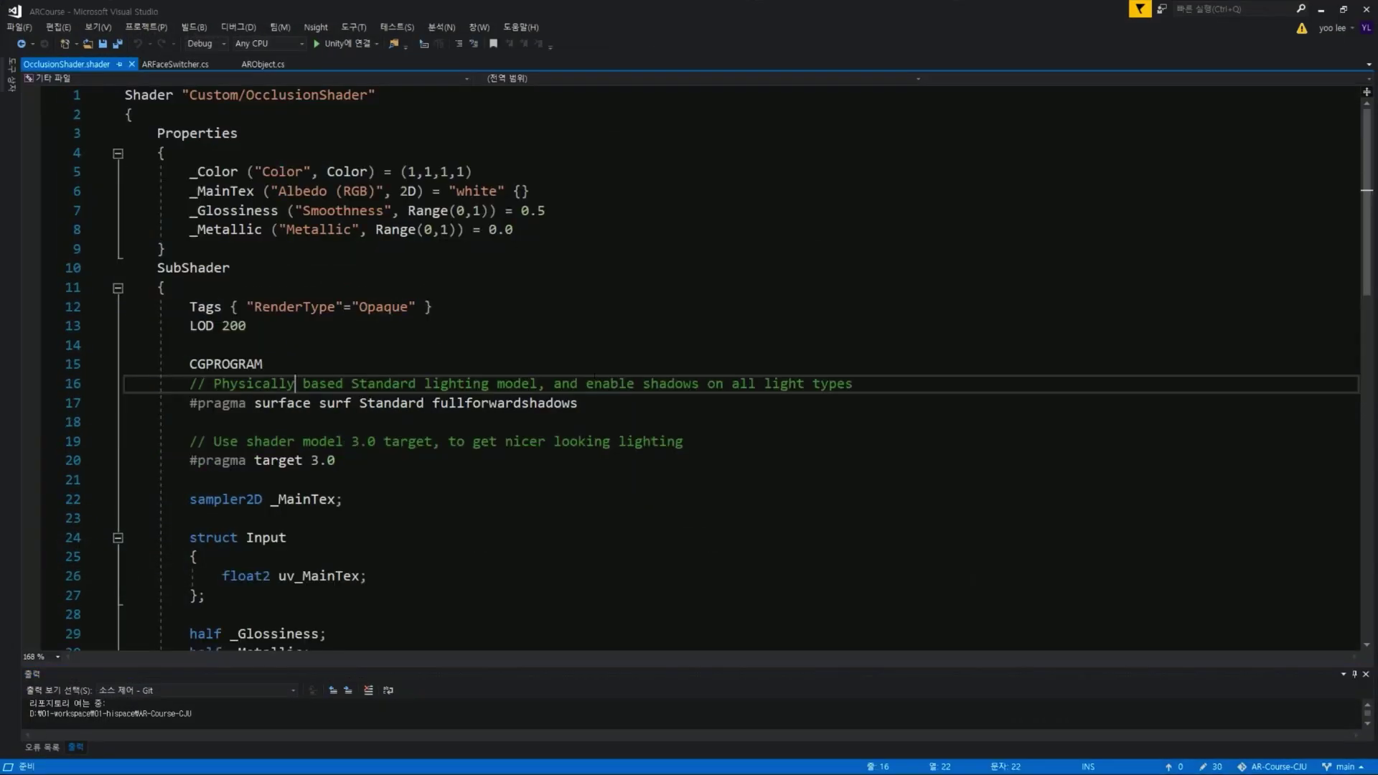
pyautogui.scroll(-2, 690, 367)
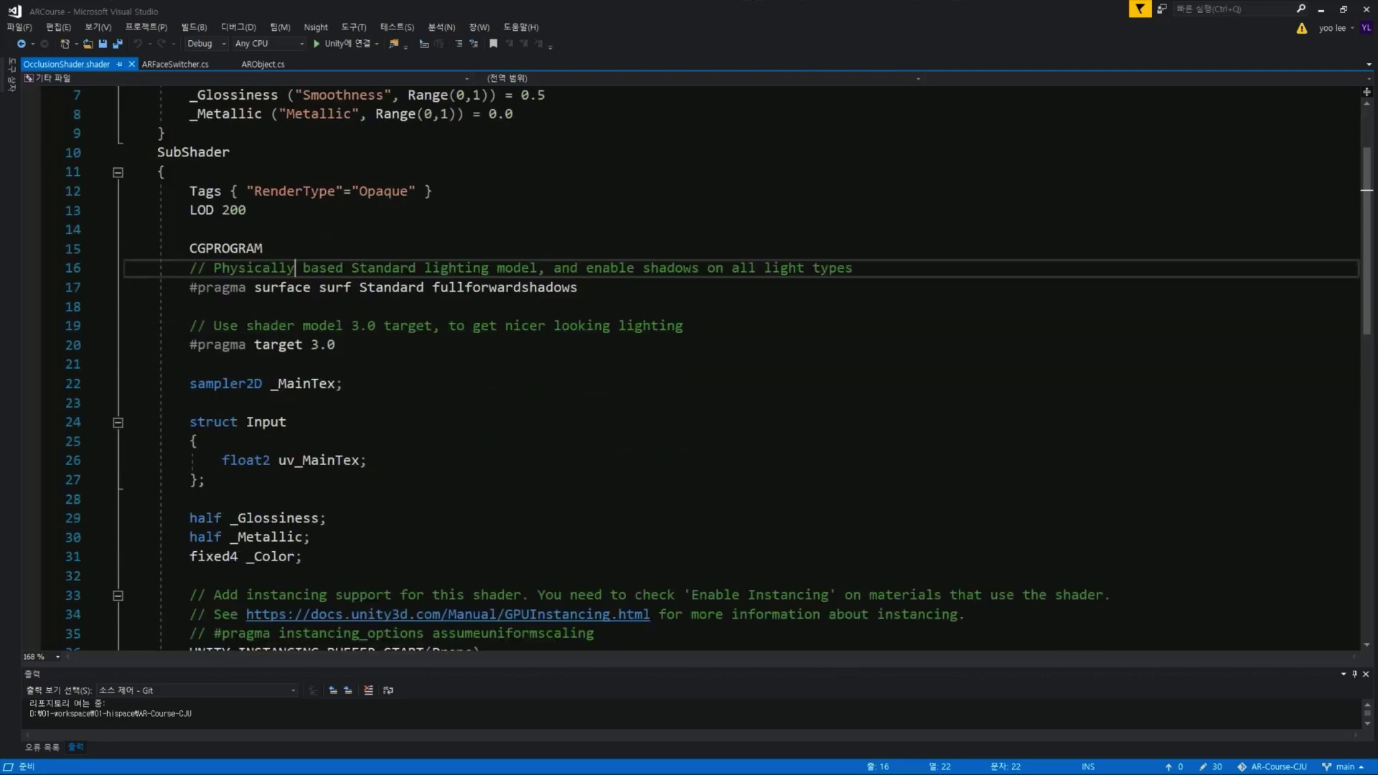
pyautogui.scroll(-2, 689, 366)
pyautogui.scroll(-2, 689, 366)
pyautogui.scroll(-2, 689, 366)
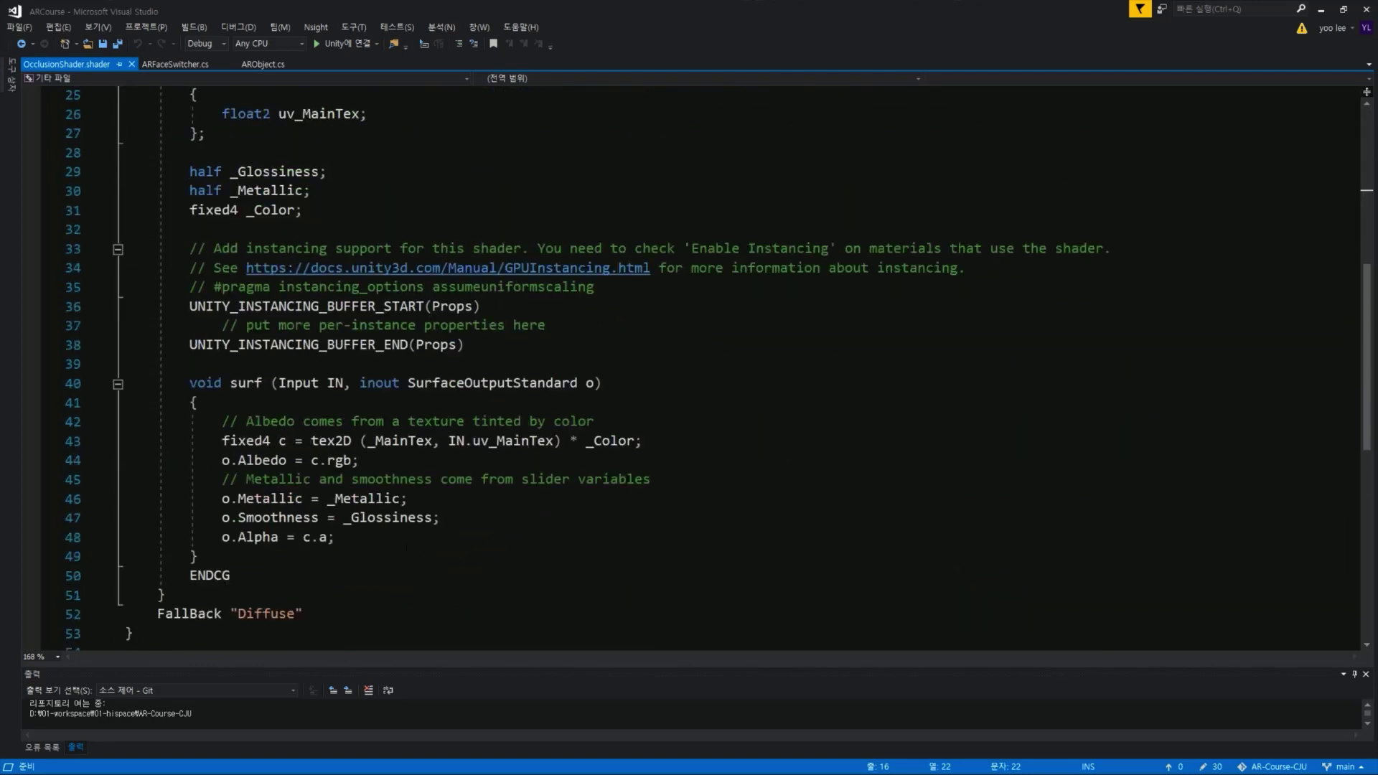
pyautogui.moveTo(346, 616)
pyautogui.mouseDown()
pyautogui.moveTo(239, 171)
pyautogui.moveTo(103, 134)
pyautogui.mouseUp()
pyautogui.press('Delete')
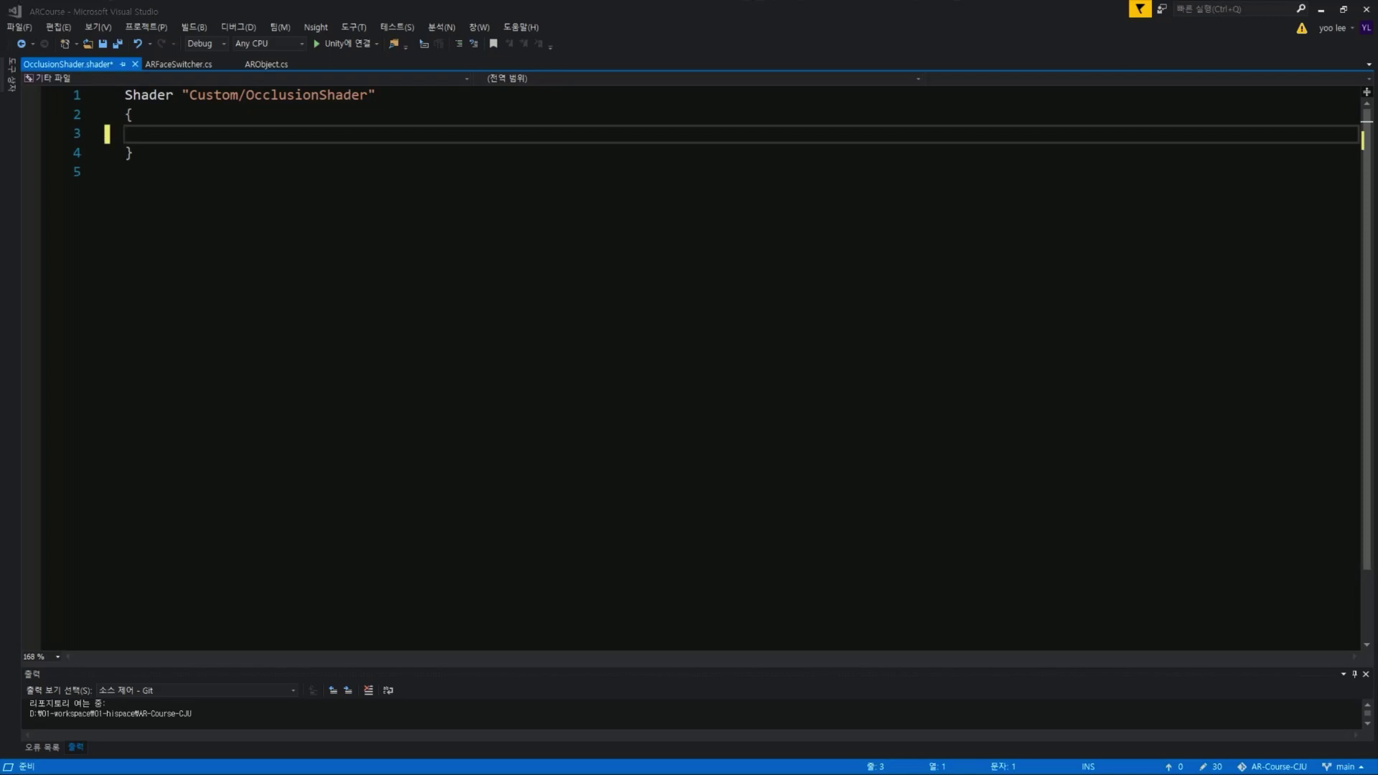
# Write the SubShader with Opaque and Geometry-1 queue tags plus the ZWrite, ZTest and ColorMask lines
pyautogui.click(258, 133)
pyautogui.hotkey('ctrl', 's')
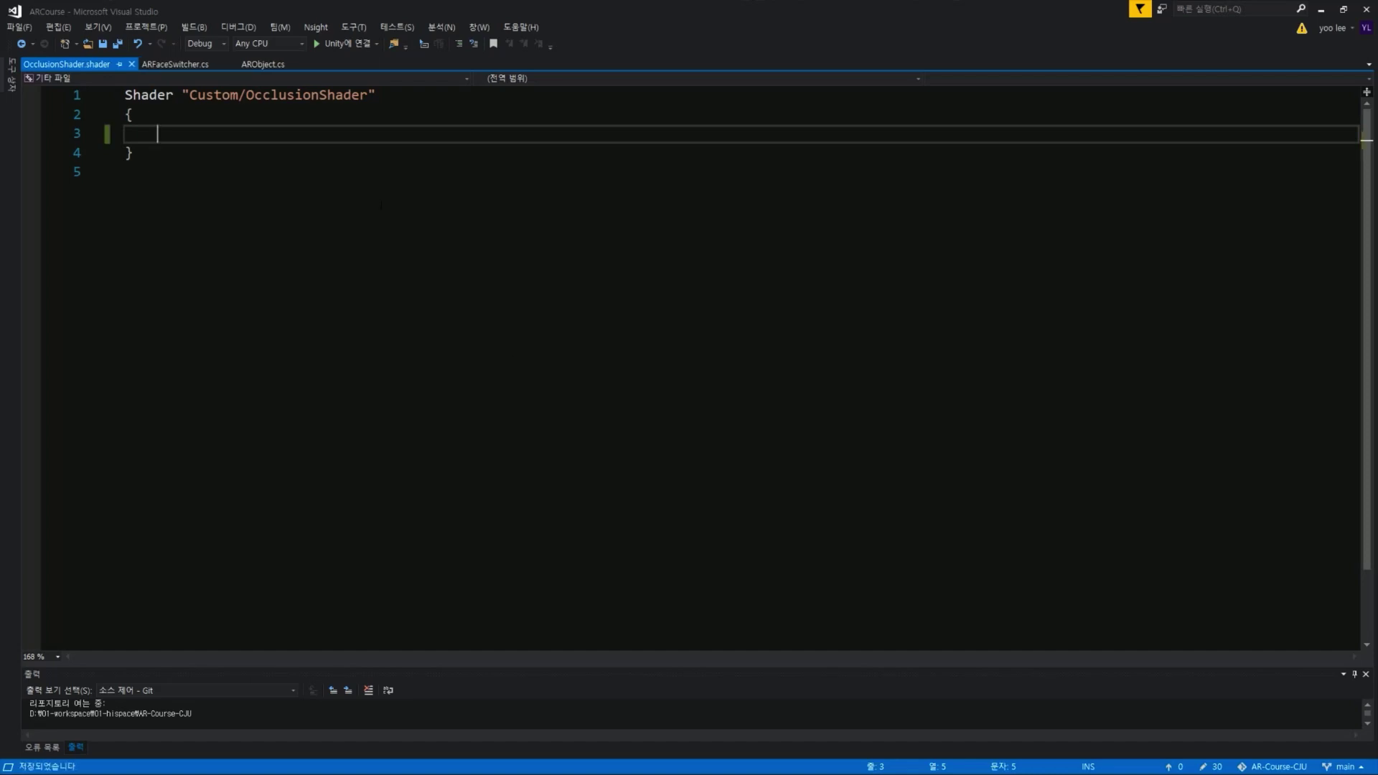
pyautogui.write('Sub')
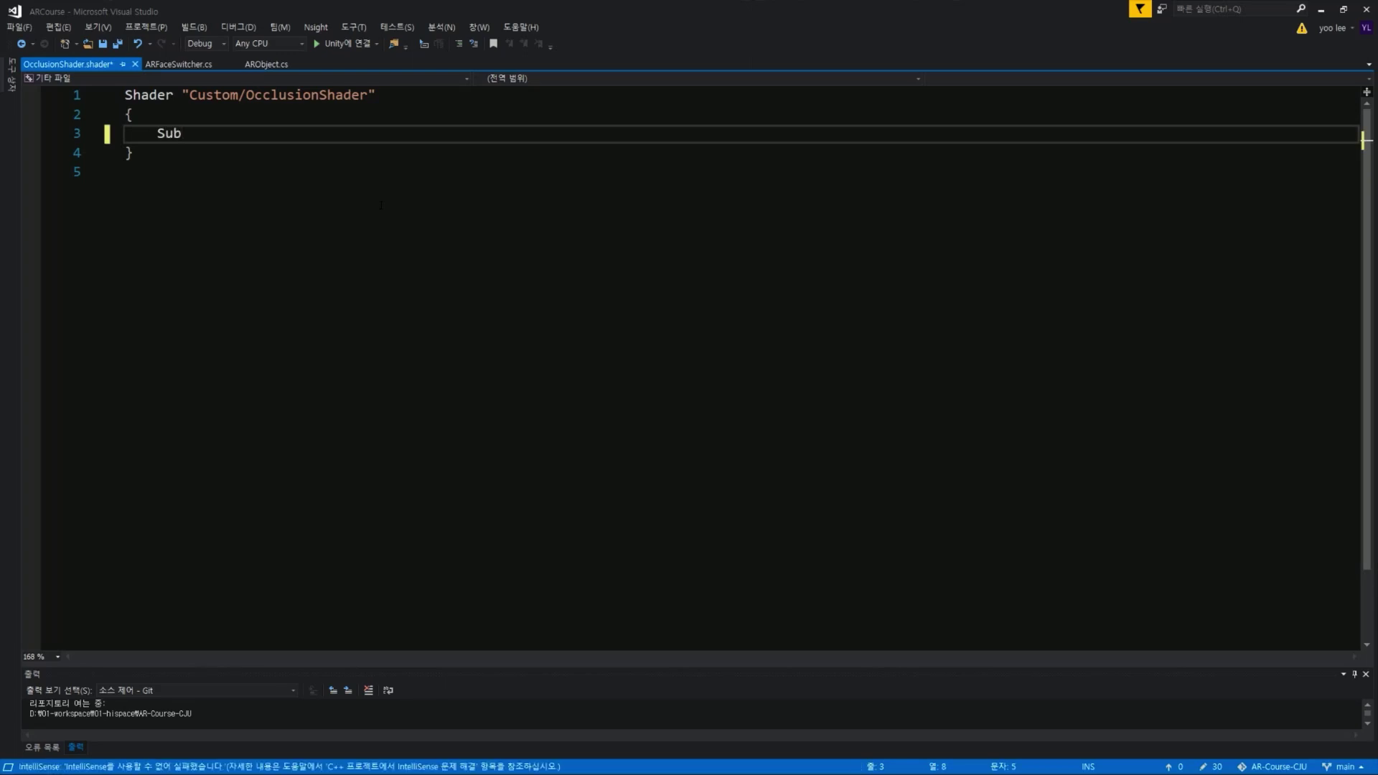
pyautogui.write('Shader \t{ \t\tTags { "RenderType"')
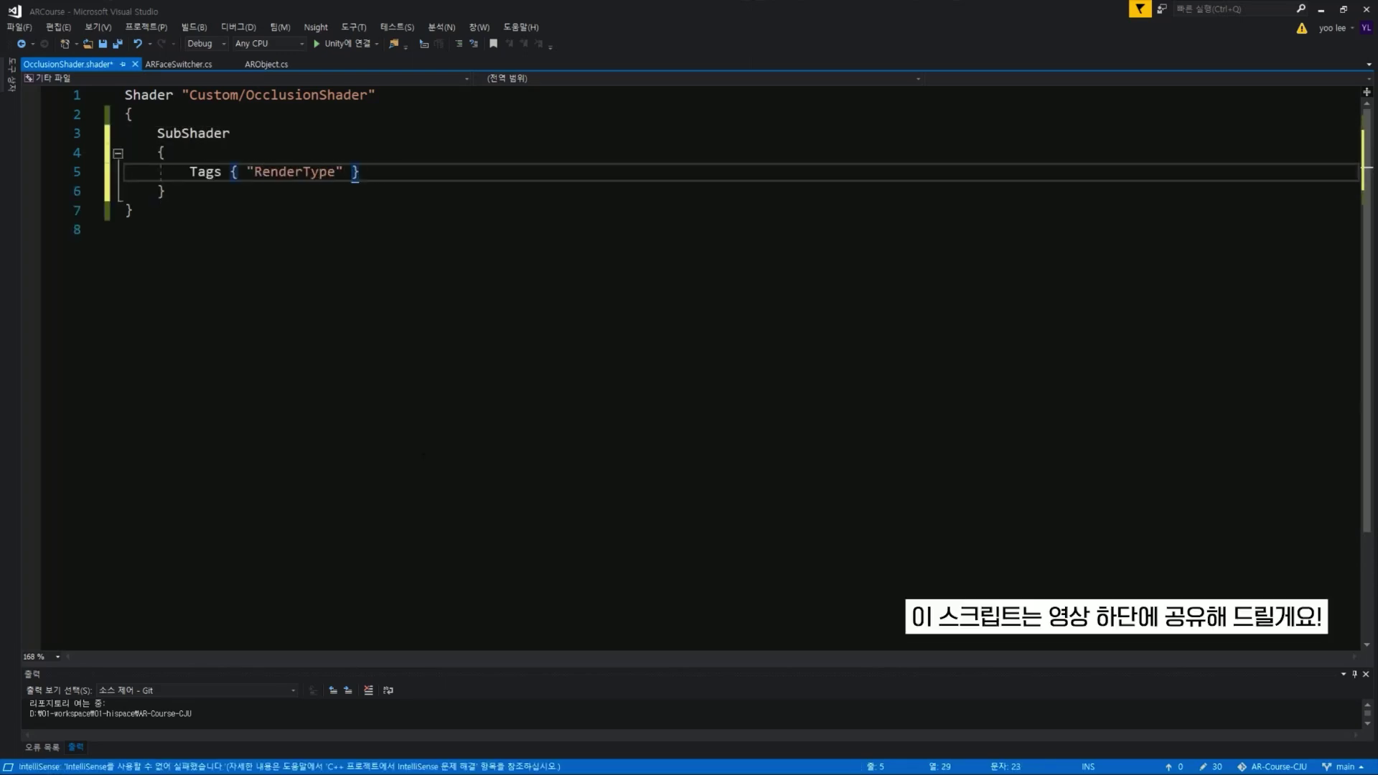
pyautogui.write(' = "Opaque" }')
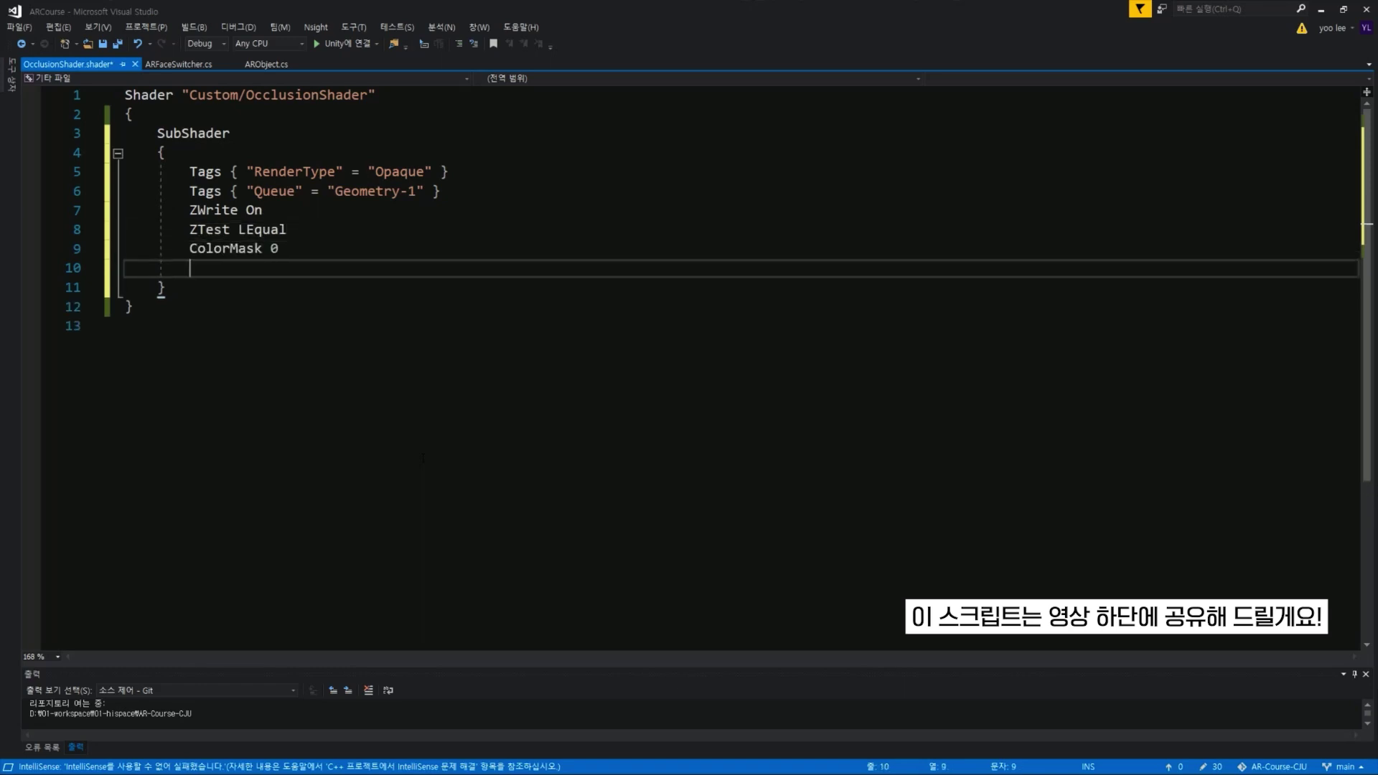
pyautogui.write(' \t\tTags { "Queue" = "Geometry-1" } \t\tZWrite On \t\tZTest LEqual \t\tColorMask 0  \t\tPass \t\t{ \t\t\tCG \t\t};')
pyautogui.press('Up')
# Add a CGPROGRAM pass with appdata/v2f structs, vert and a frag returning fixed4(0,0,0,0), then save
pyautogui.write('CGPROGRAM')
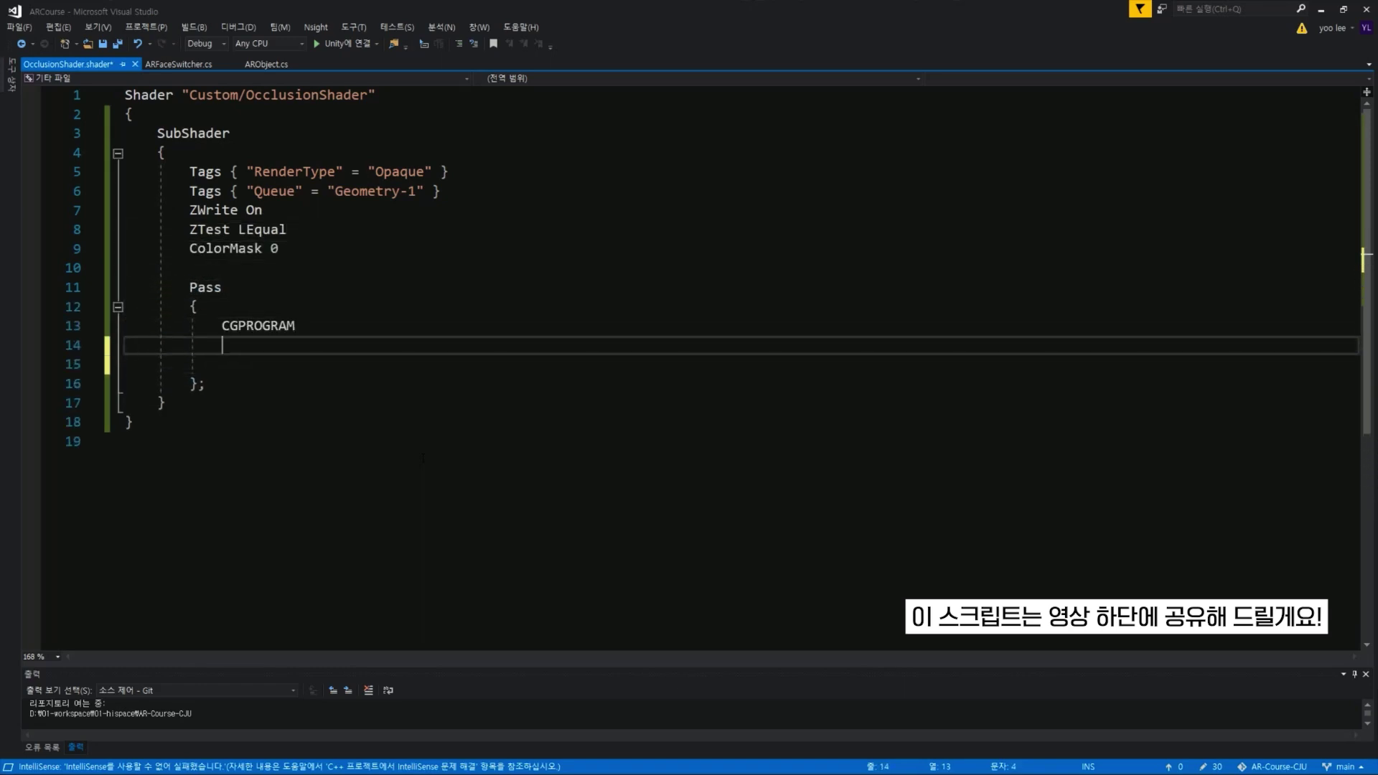
pyautogui.write(' #pragma vertex vert #pragma fragment frag  #cinclude "UnityCG.cginc"  struct appdata { float4 vertex')
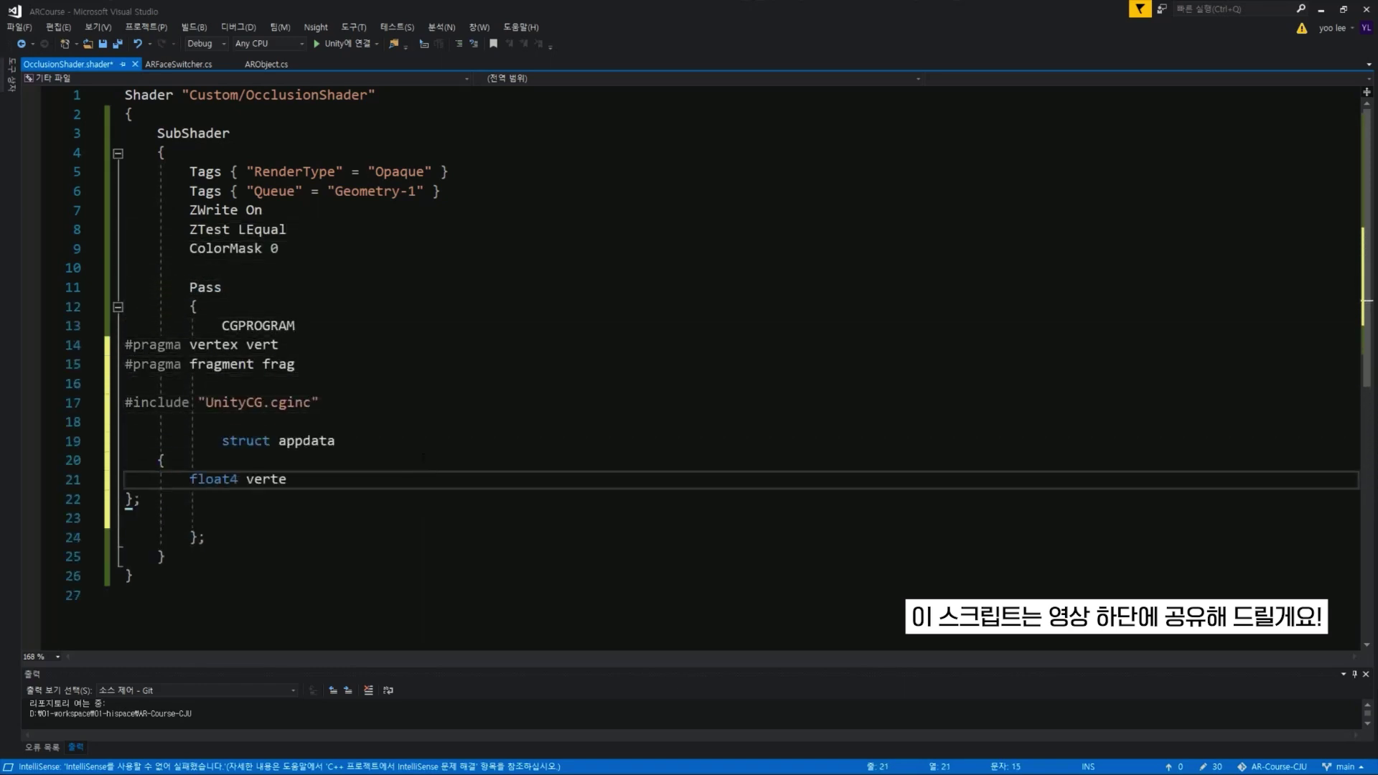
pyautogui.write(' : POSITION; };')
pyautogui.hotkey('ctrl', 'v')
pyautogui.write('v2f')
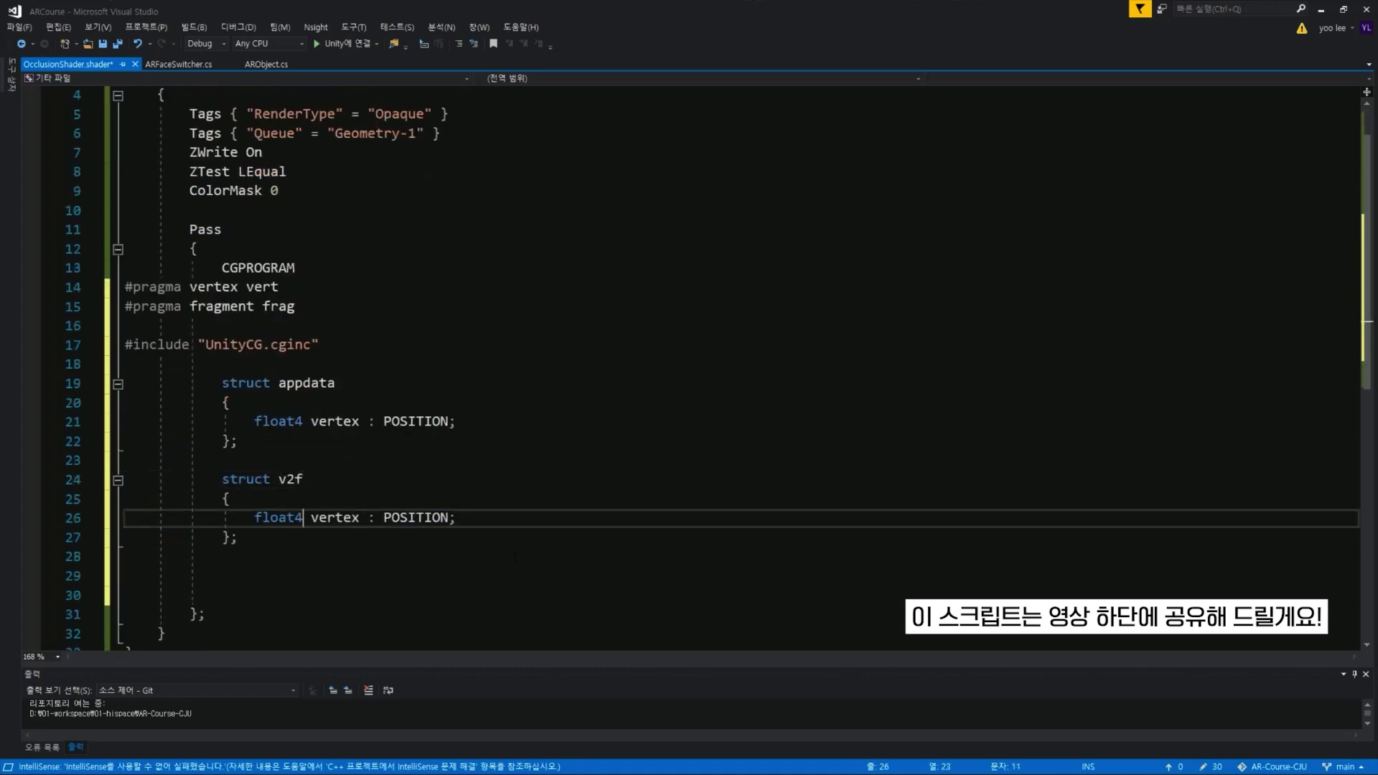
pyautogui.write('SV_')
pyautogui.press('Down')
pyautogui.press('Down')
pyautogui.press('Return')
pyautogui.write('{ v2f o; o.vertex = ')
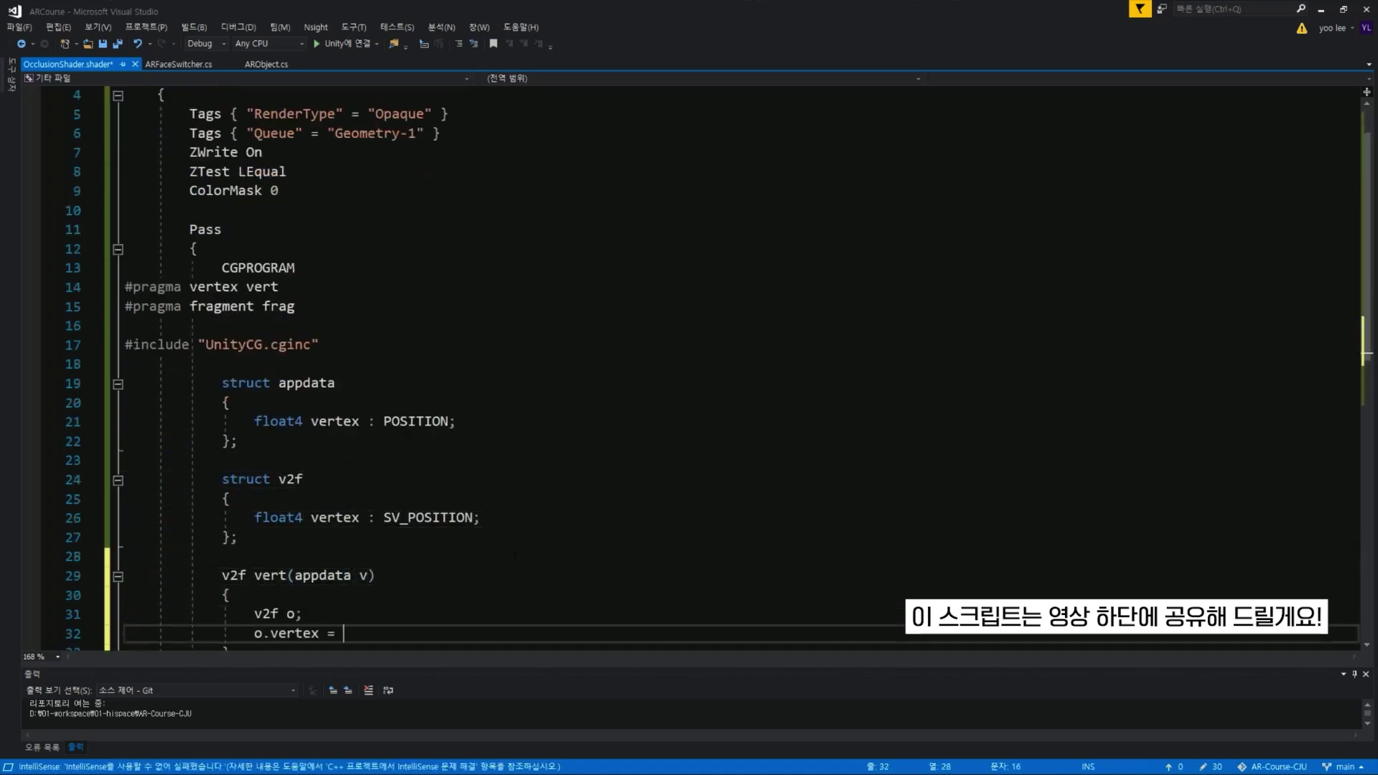
pyautogui.write('UnityObjectToClipPos(v.vertex); return o; }  fixed4 frag(v2f i): SV_TARGET { return fixed4(0,')
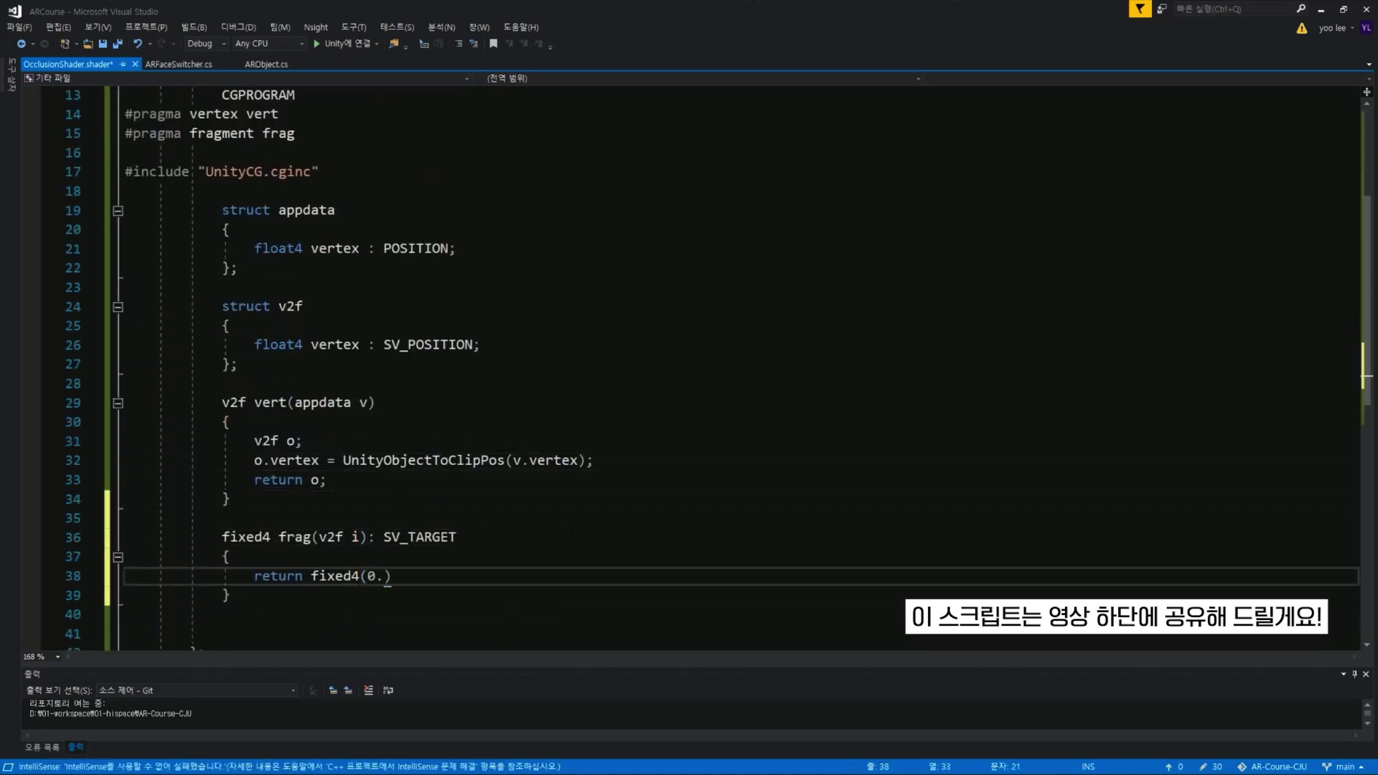
pyautogui.write('.0, 0.0, 0.0, 0.0); } ENDCG')
pyautogui.hotkey('ctrl', 's')
pyautogui.scroll(3, 689, 359)
pyautogui.keyDown('ctrl'); pyautogui.scroll(-4, 679, 664); pyautogui.keyUp('ctrl')
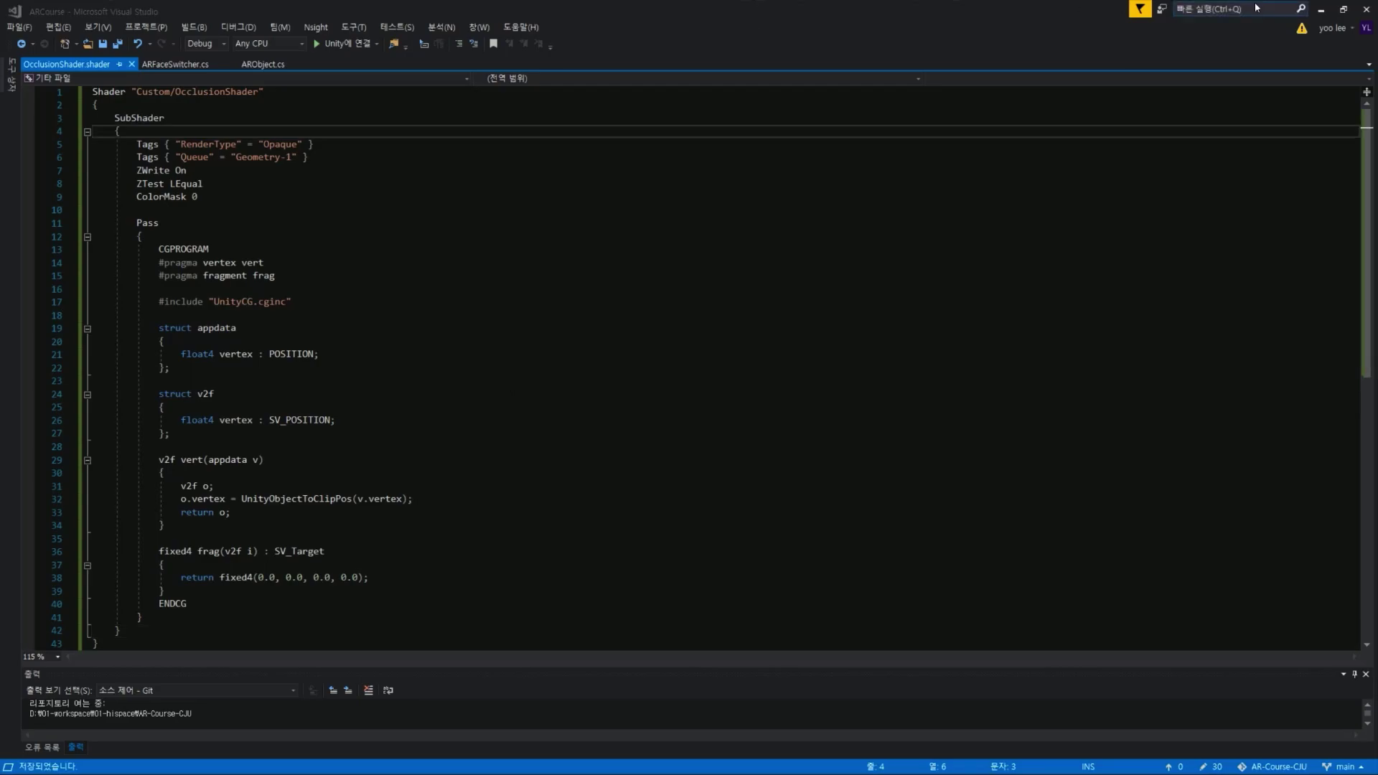
# Back in Unity, select canonical_face_mesh and orbit the scene around the cap
pyautogui.click(1320, 10)
pyautogui.click(296, 651)
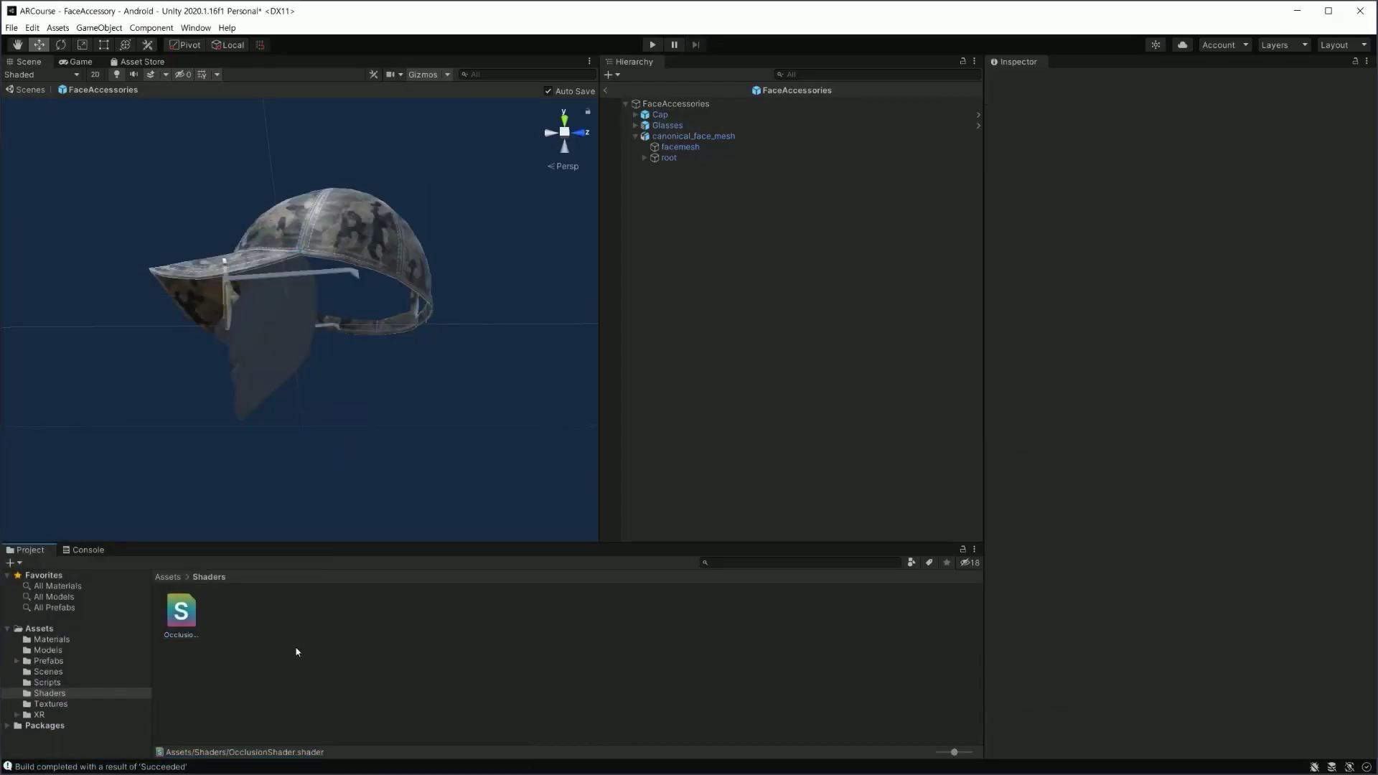
pyautogui.click(306, 394)
pyautogui.moveTo(373, 452); pyautogui.dragTo(417, 473, button='right')
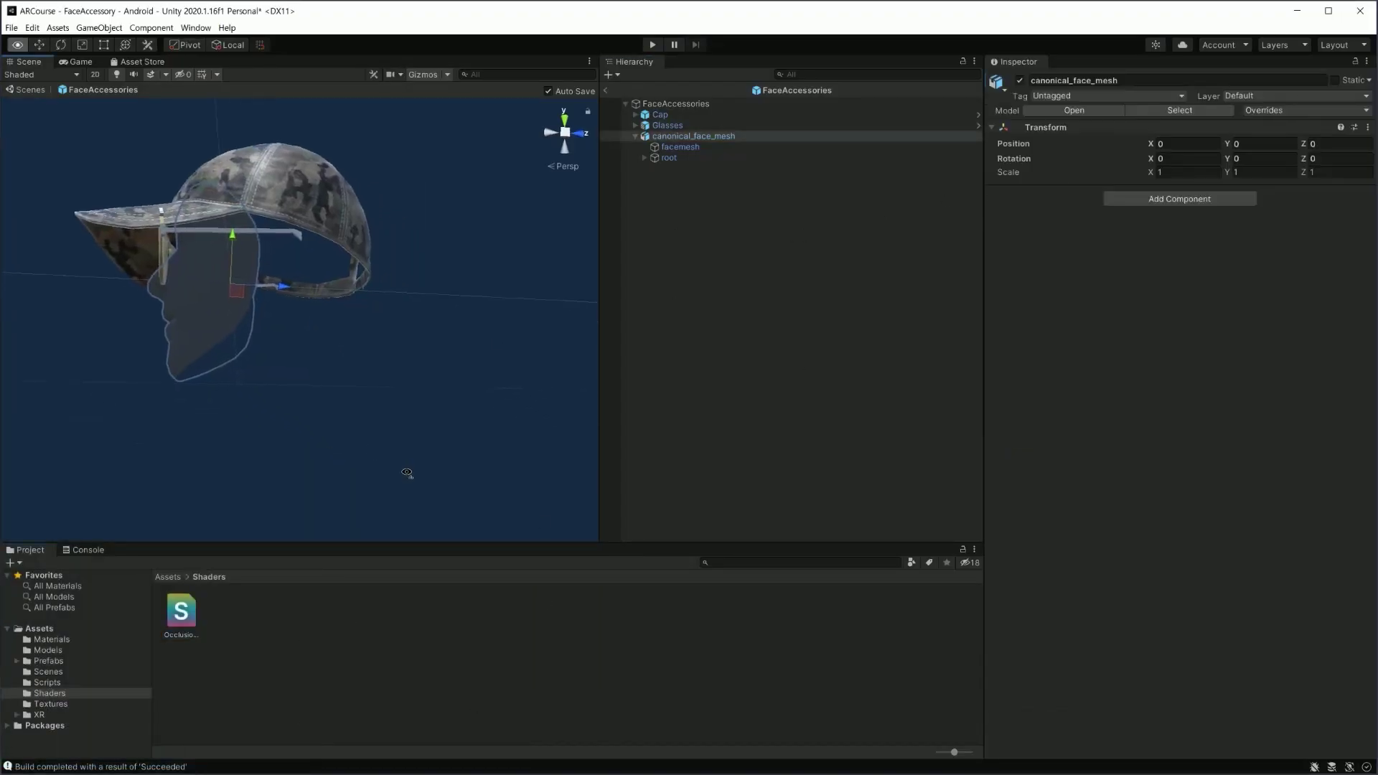
# Switch OcclusionMaterial's shader to Custom/OcclusionShader by searching 'occlus' in the Shader list
pyautogui.click(57, 641)
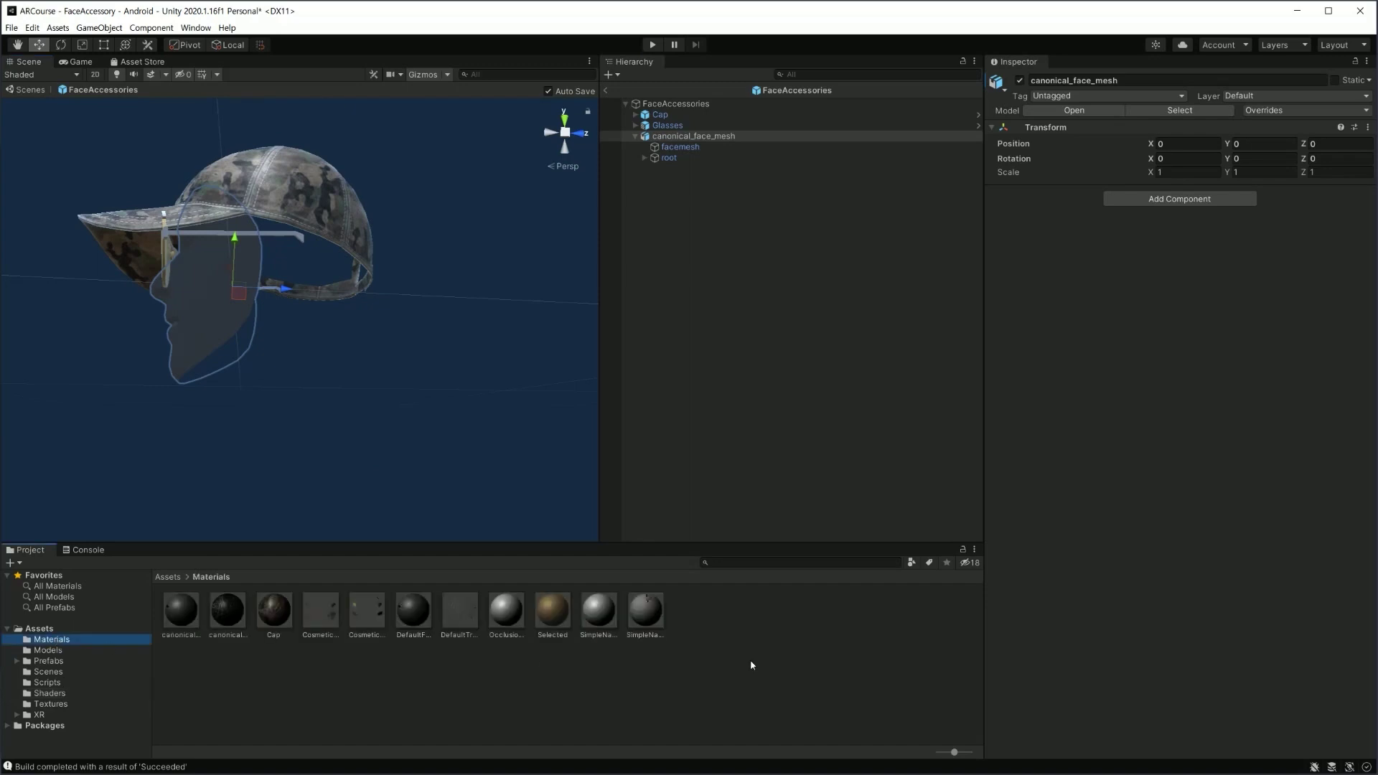
pyautogui.click(506, 609)
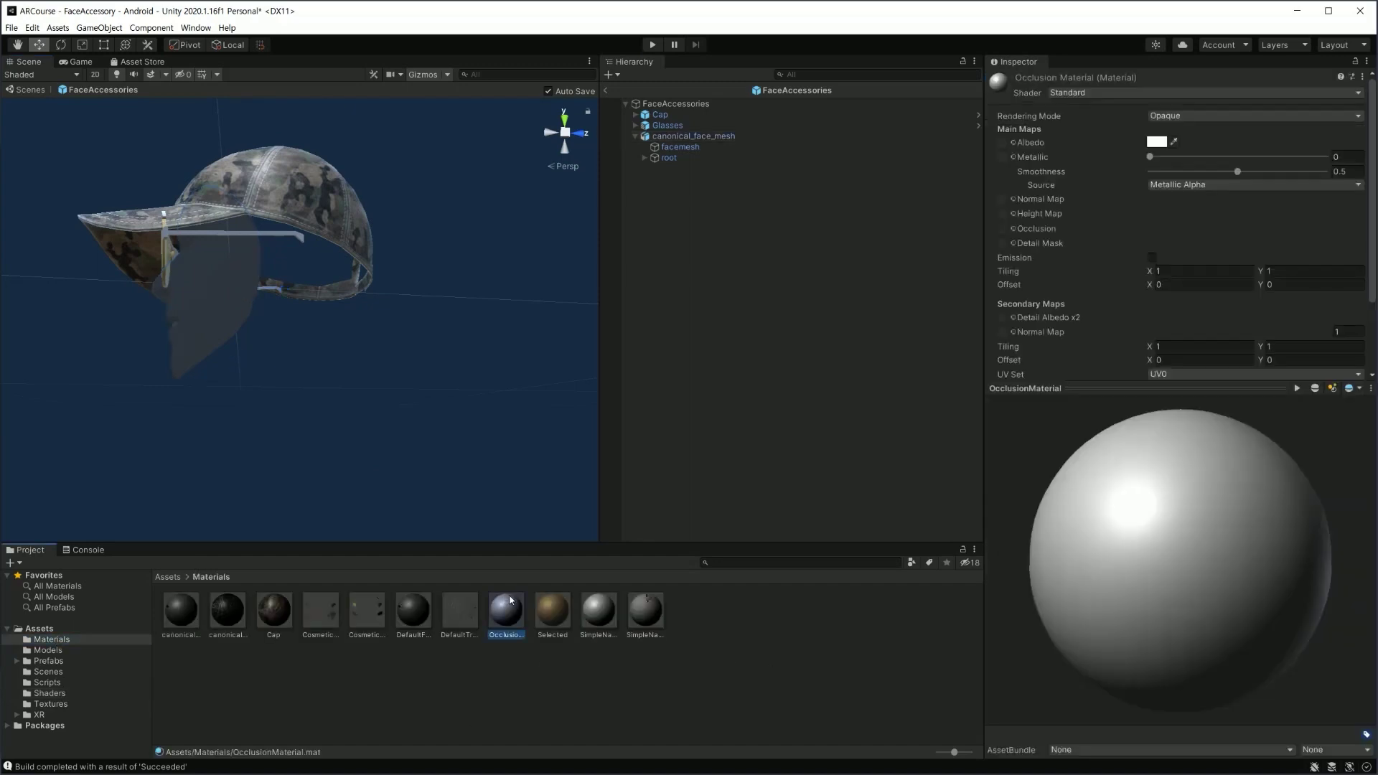
pyautogui.click(1089, 93)
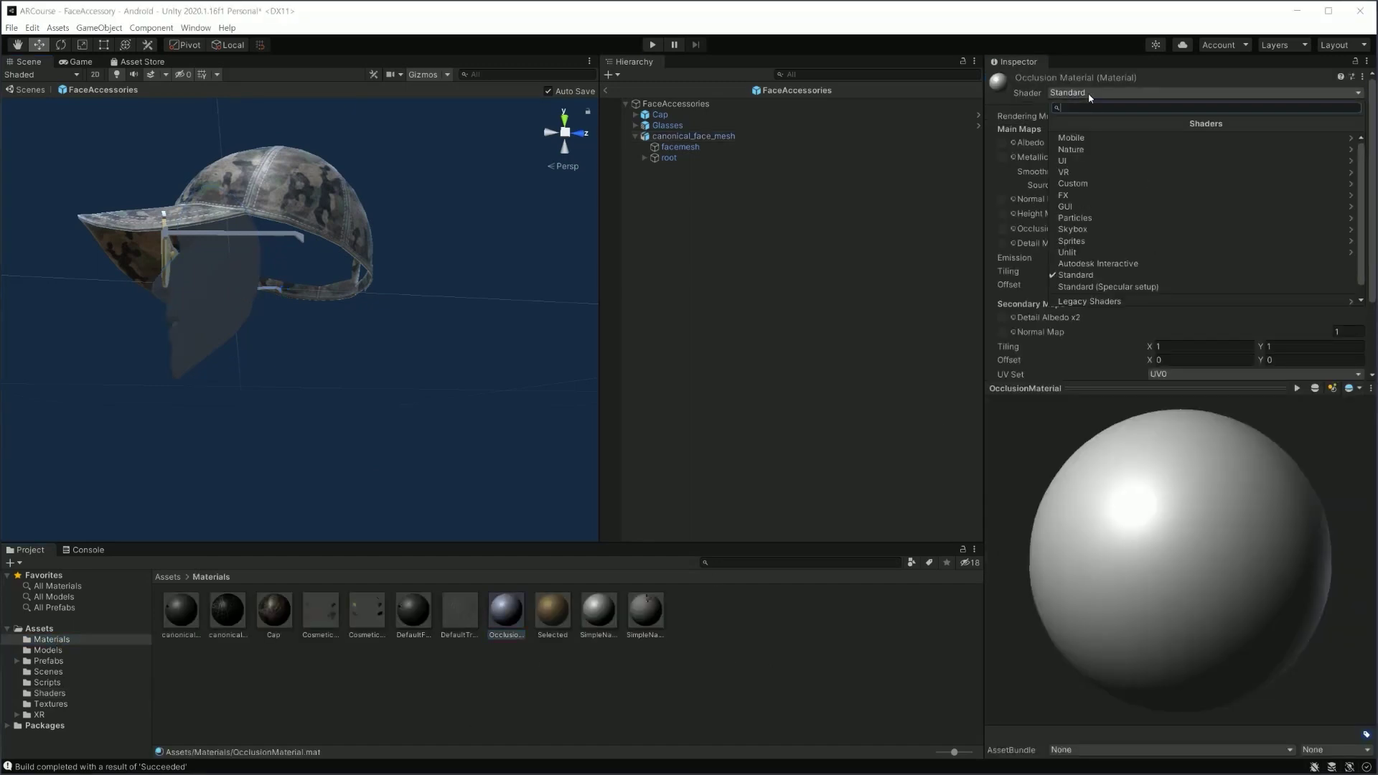
pyautogui.write('oCCLUSION')
pyautogui.press('Down')
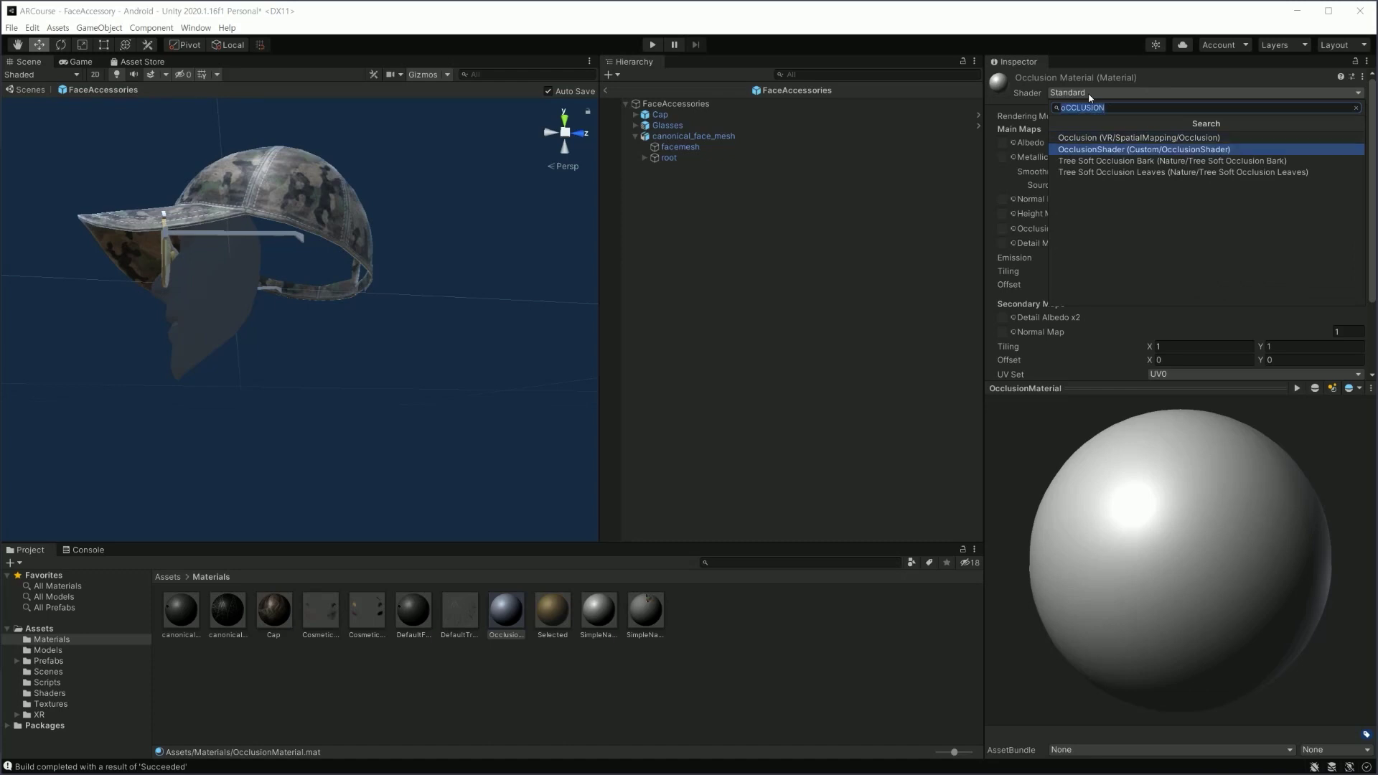
pyautogui.press('Return')
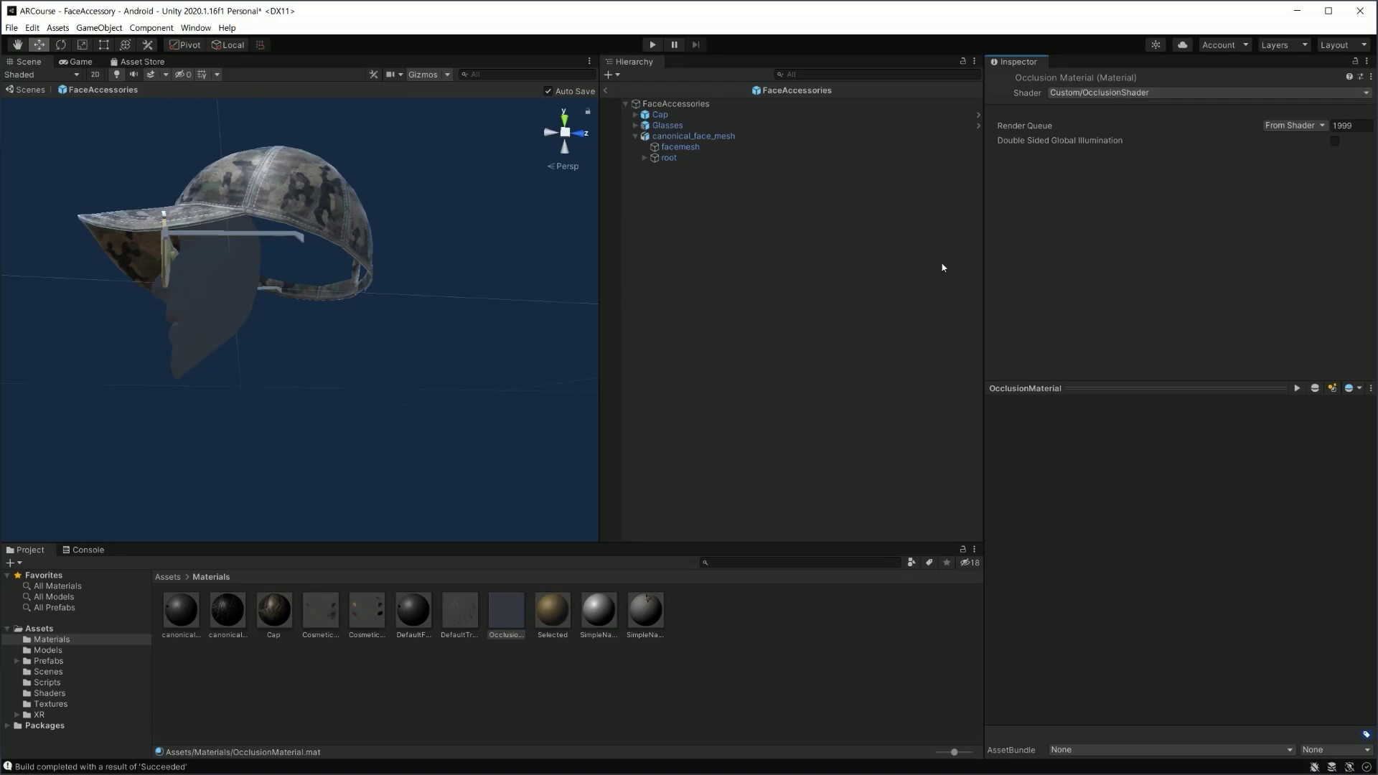
# Drop OcclusionMaterial onto facemesh's Skinned Mesh Renderer Element 0 and orbit to check the masking
pyautogui.click(708, 137)
pyautogui.click(765, 146)
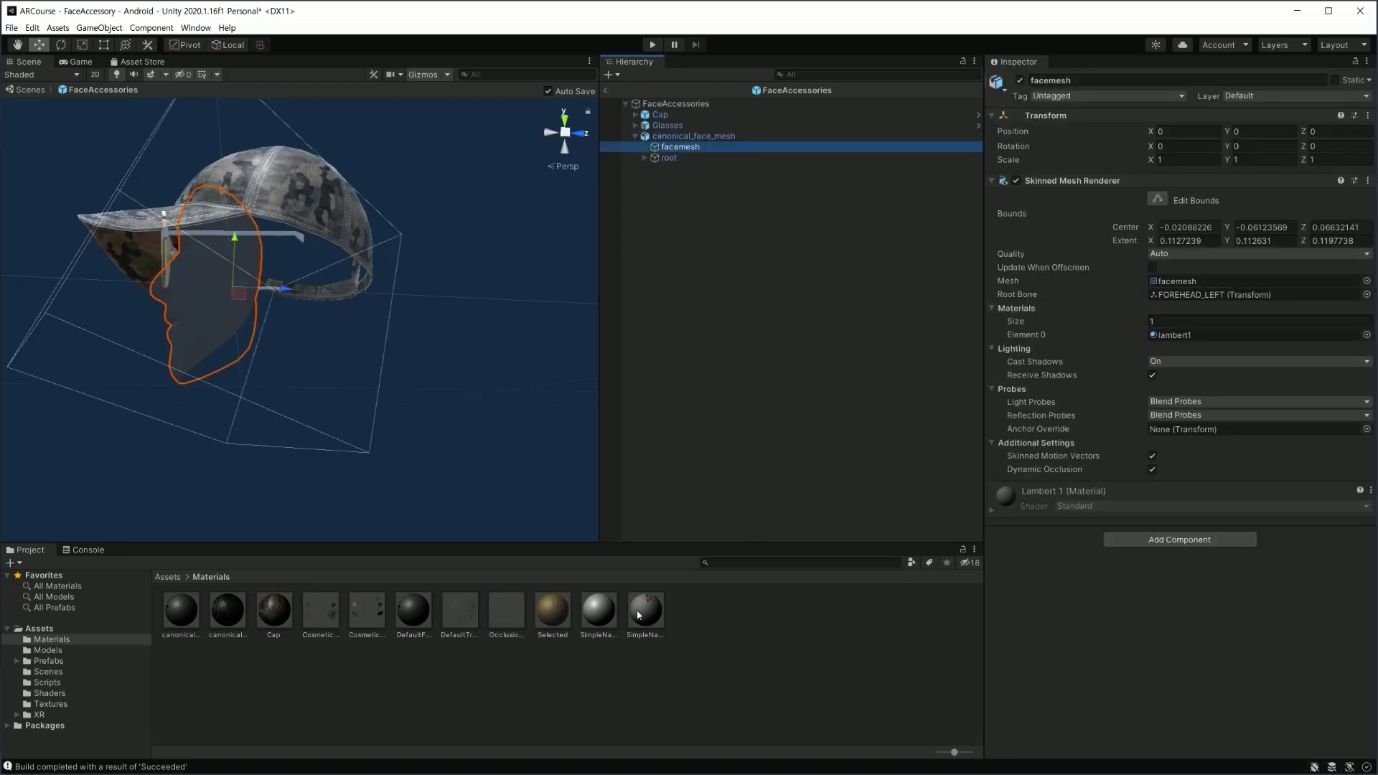
pyautogui.moveTo(507, 617); pyautogui.dragTo(1213, 335)
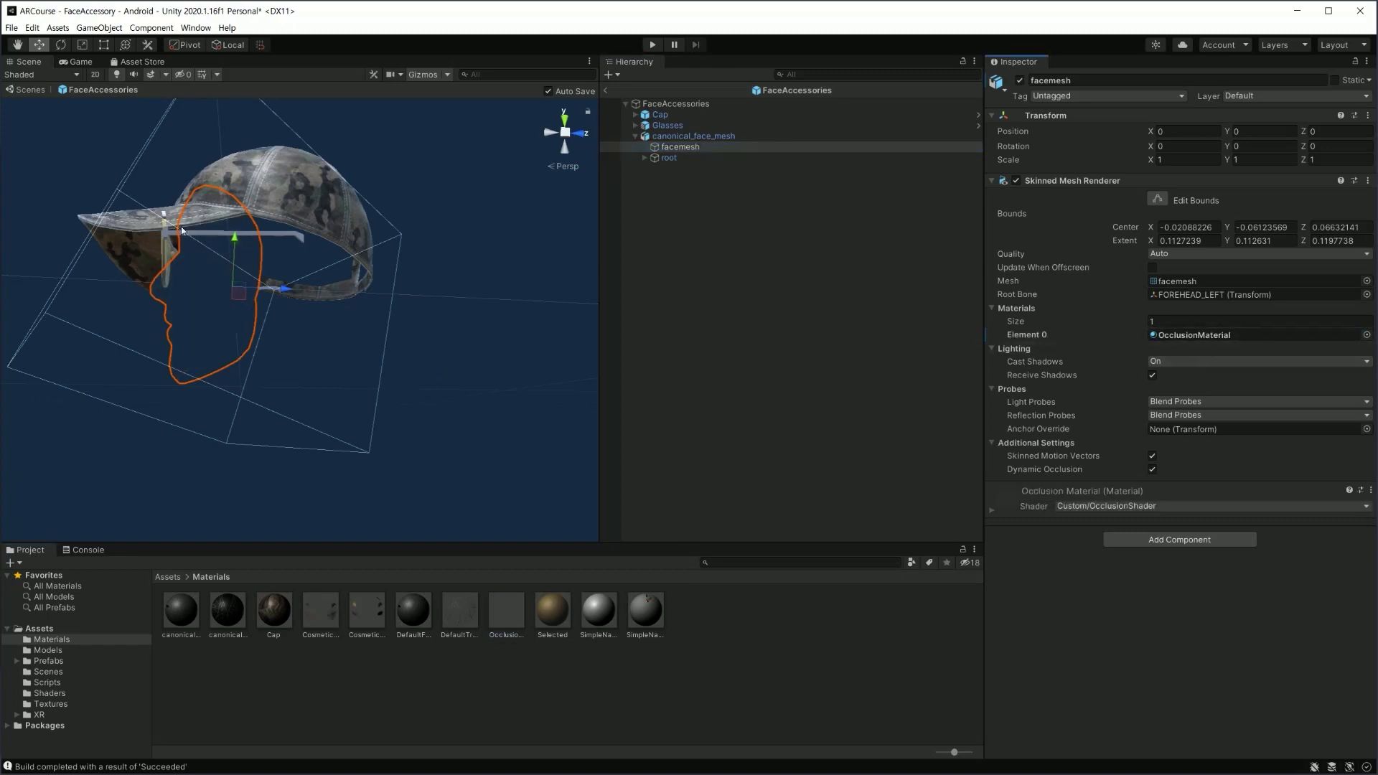
pyautogui.keyDown('alt'); pyautogui.moveTo(197, 322); pyautogui.dragTo(320, 424); pyautogui.keyUp('alt')
pyautogui.click(322, 318)
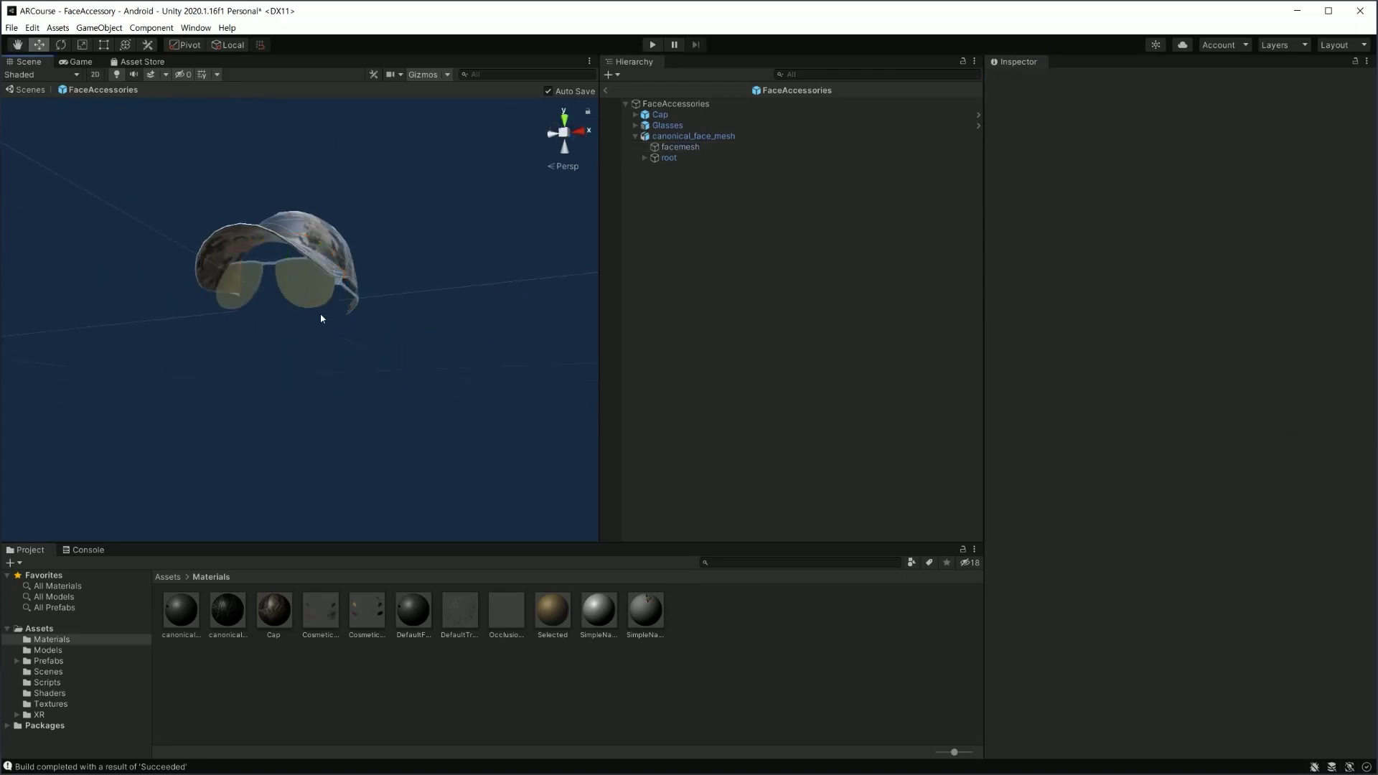
pyautogui.click(309, 336)
pyautogui.moveTo(394, 360)
pyautogui.keyDown('alt'); pyautogui.mouseDown()
pyautogui.moveTo(253, 381)
pyautogui.moveTo(363, 370)
pyautogui.mouseUp(); pyautogui.keyUp('alt')
pyautogui.scroll(5, 252, 381)
pyautogui.scroll(-5, 230, 385)
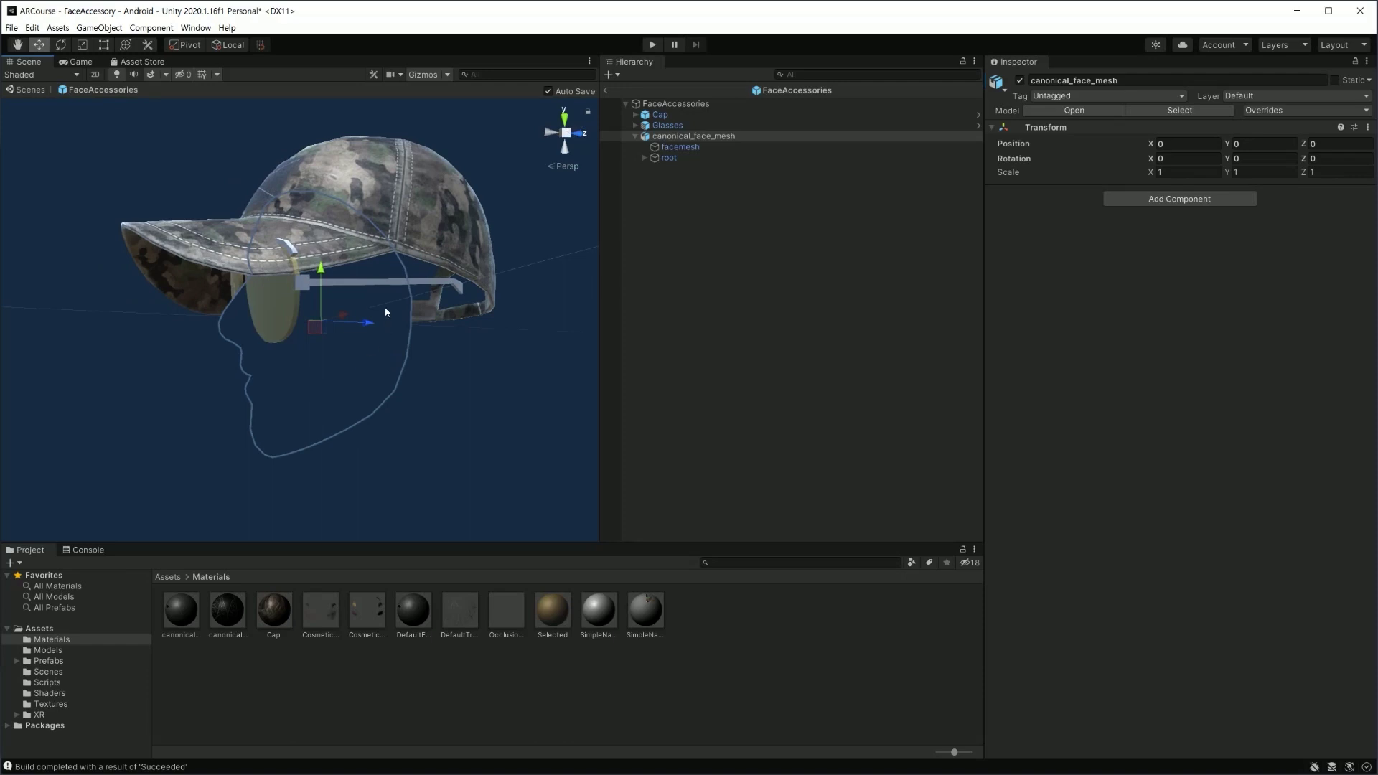
pyautogui.moveTo(455, 347)
pyautogui.keyDown('alt'); pyautogui.mouseDown()
pyautogui.moveTo(235, 369)
pyautogui.moveTo(214, 391)
pyautogui.moveTo(260, 303)
pyautogui.mouseUp(); pyautogui.keyUp('alt')
pyautogui.click(235, 369)
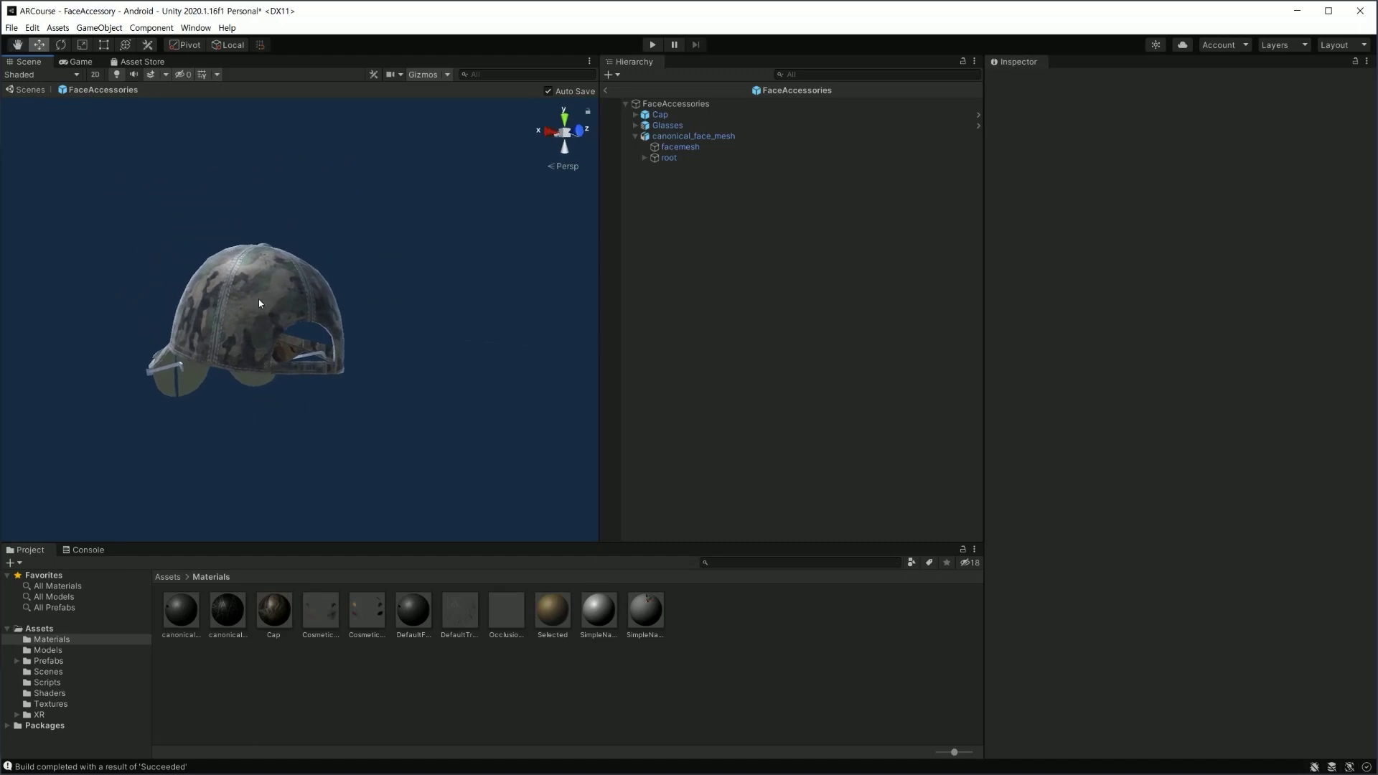
pyautogui.moveTo(210, 355)
pyautogui.keyDown('alt'); pyautogui.mouseDown()
pyautogui.moveTo(240, 425)
pyautogui.moveTo(231, 446)
pyautogui.moveTo(330, 403)
pyautogui.mouseUp(); pyautogui.keyUp('alt')
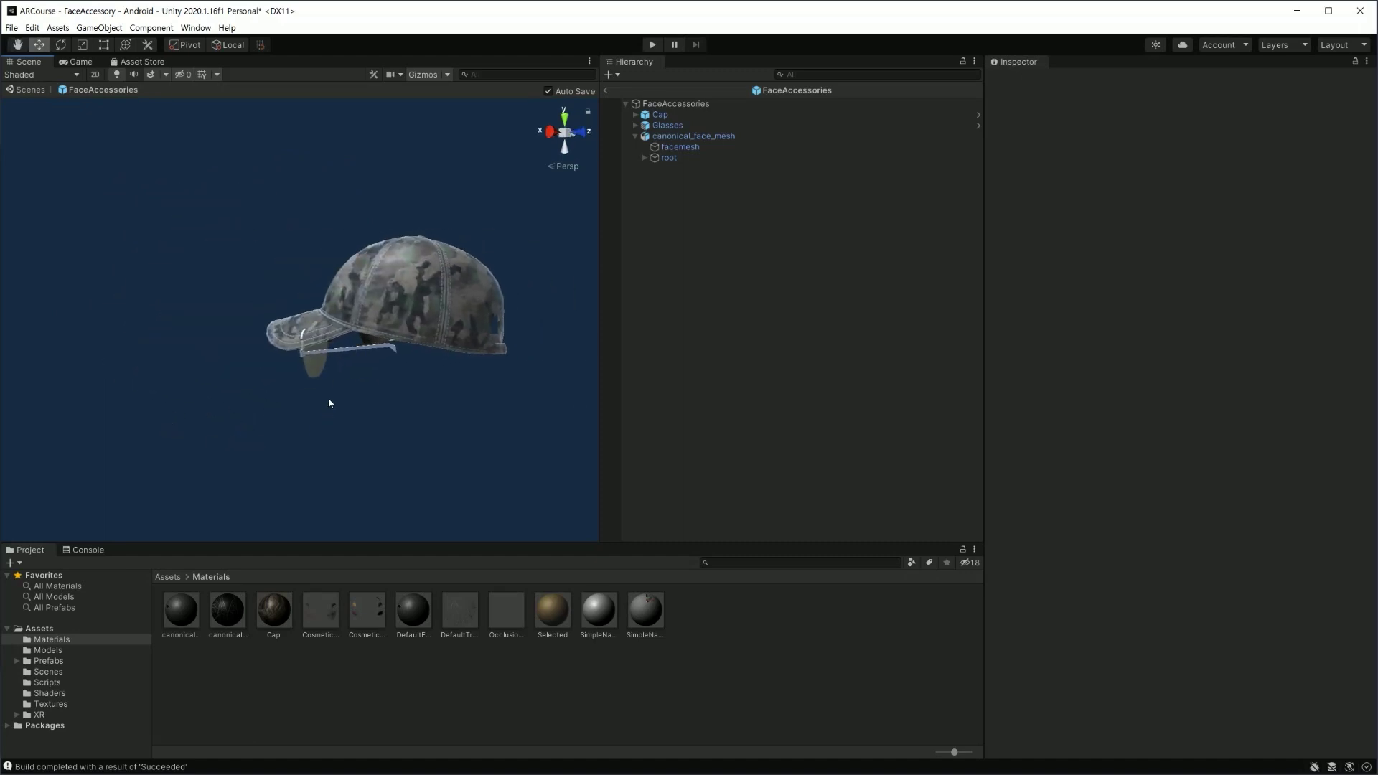
pyautogui.click(340, 376)
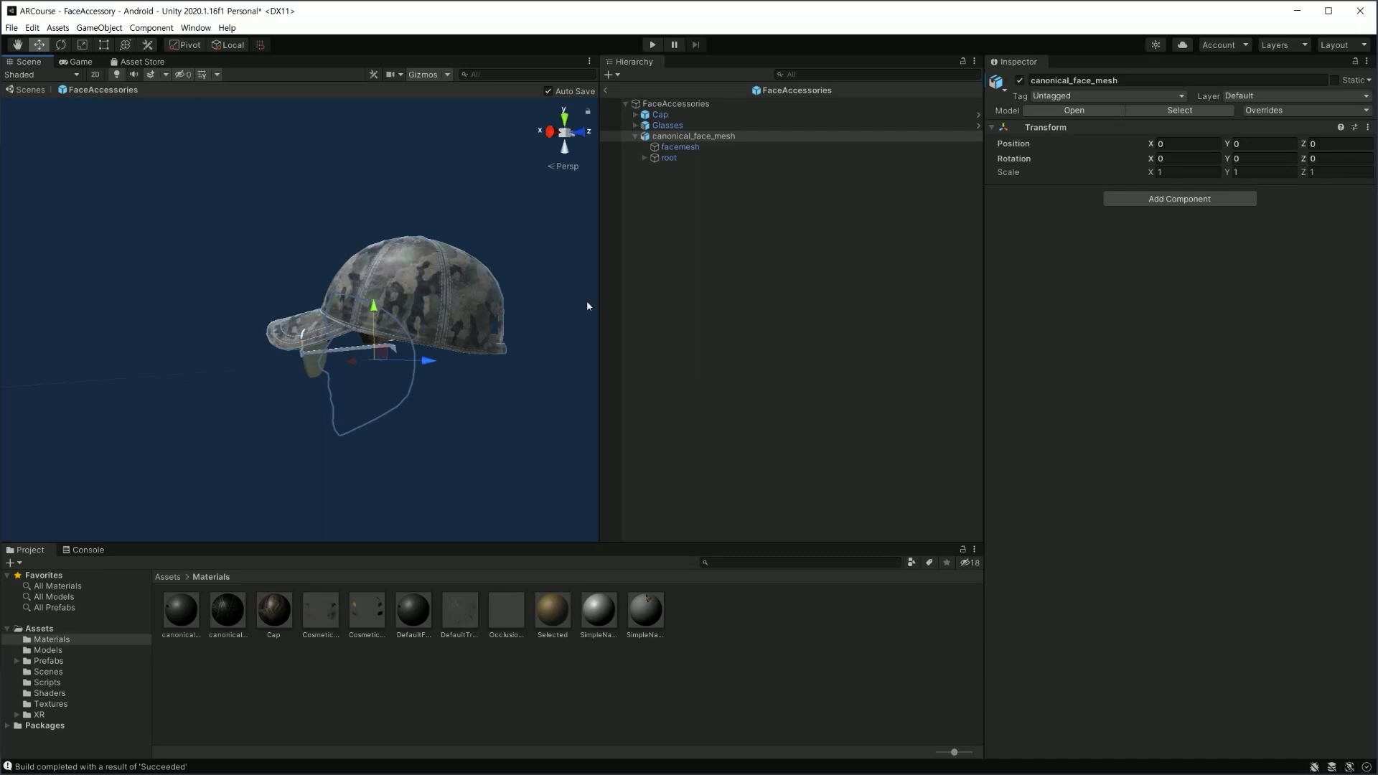
pyautogui.click(707, 216)
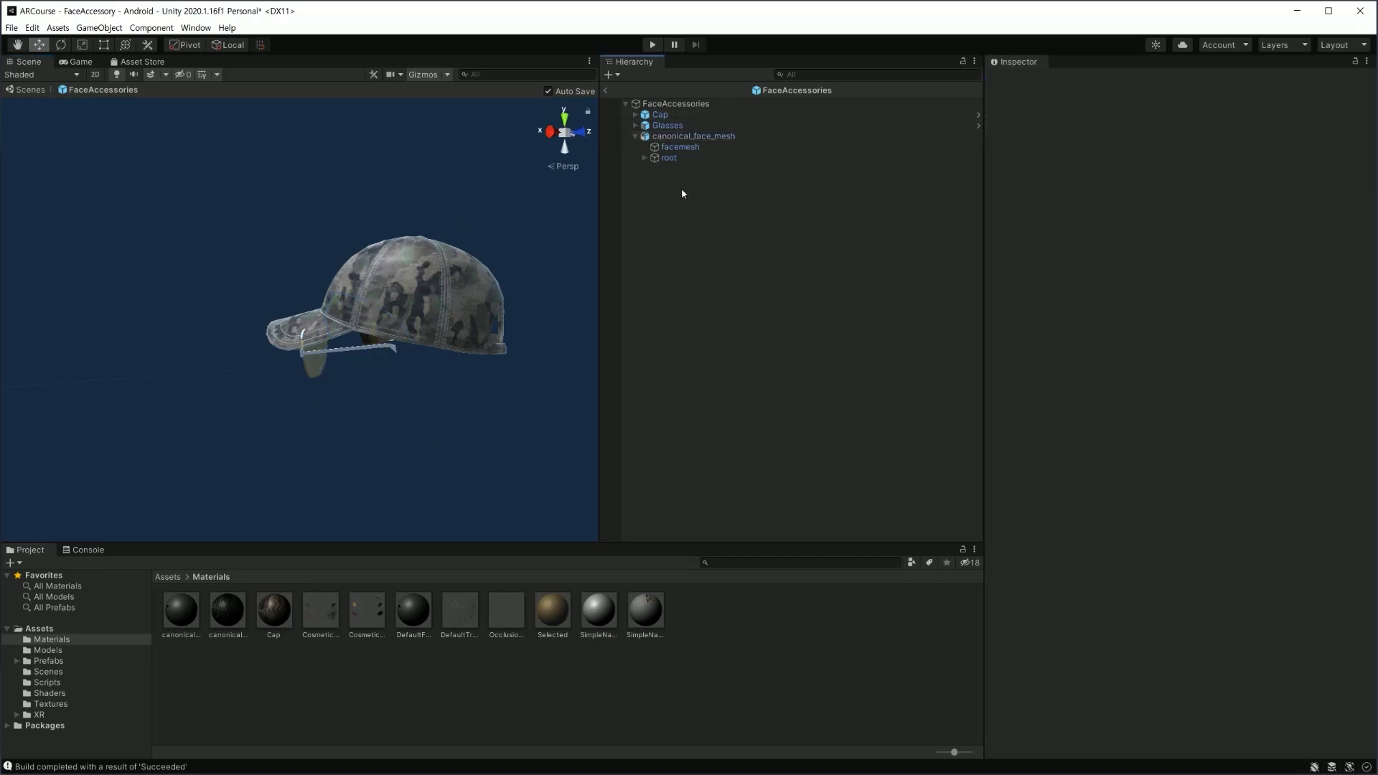
# Create a Sphere in the prefab and set its Position X to 0
pyautogui.rightClick(682, 191)
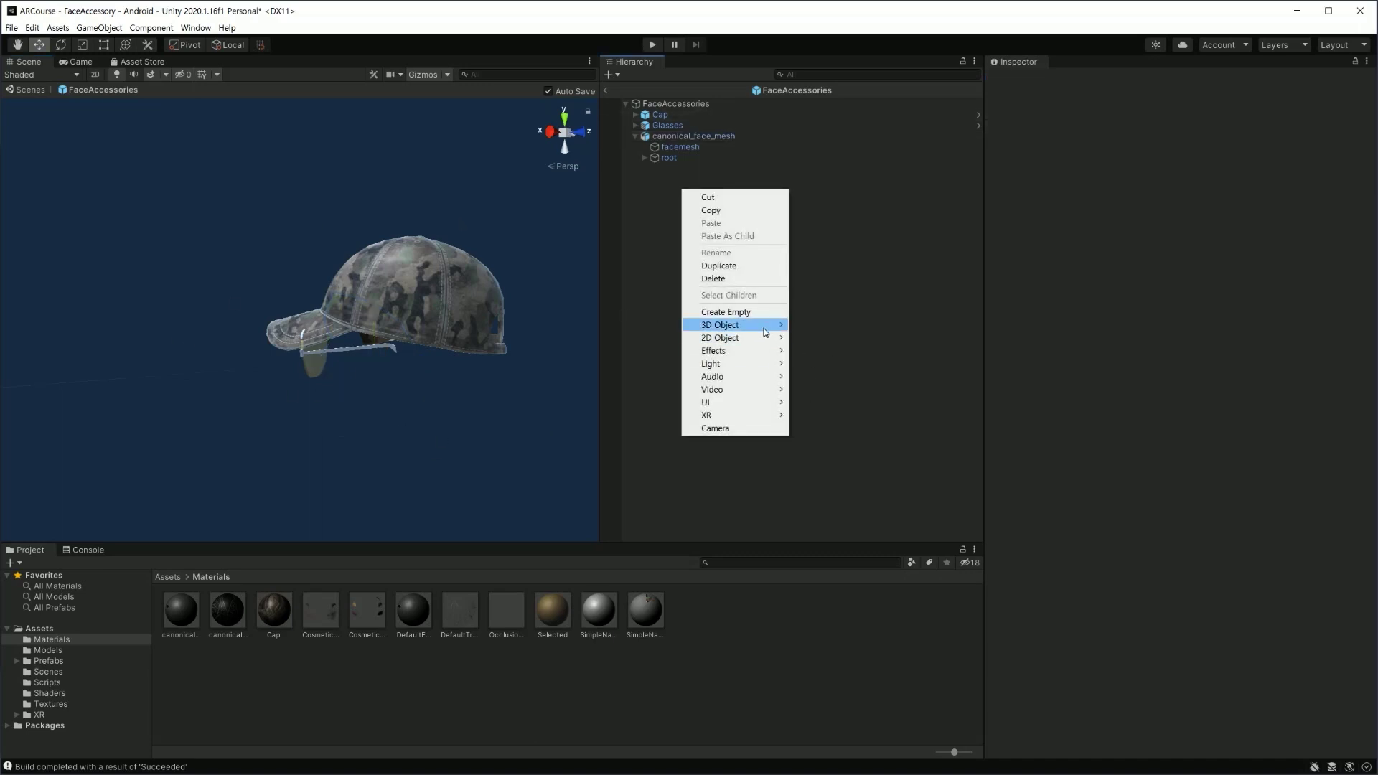
pyautogui.moveTo(765, 331)
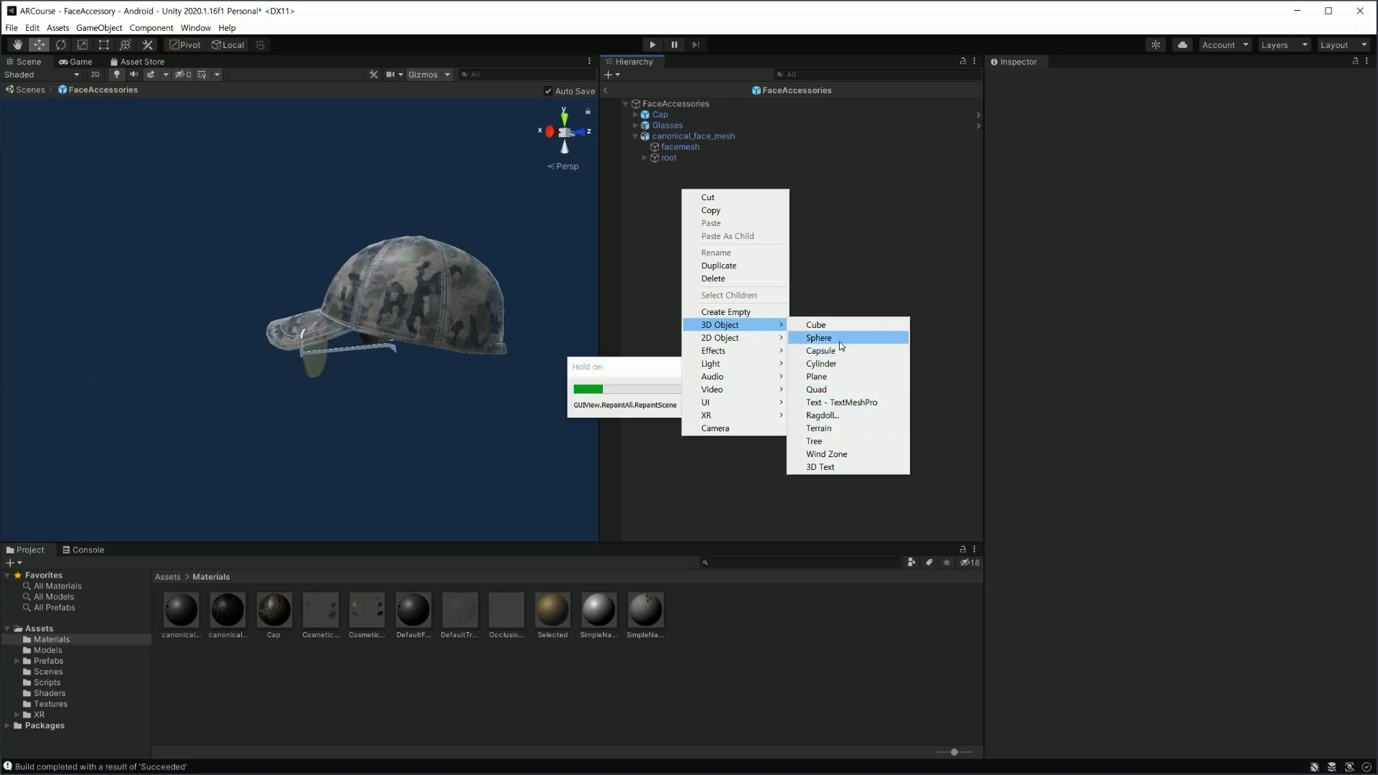
pyautogui.click(842, 338)
pyautogui.click(1177, 131)
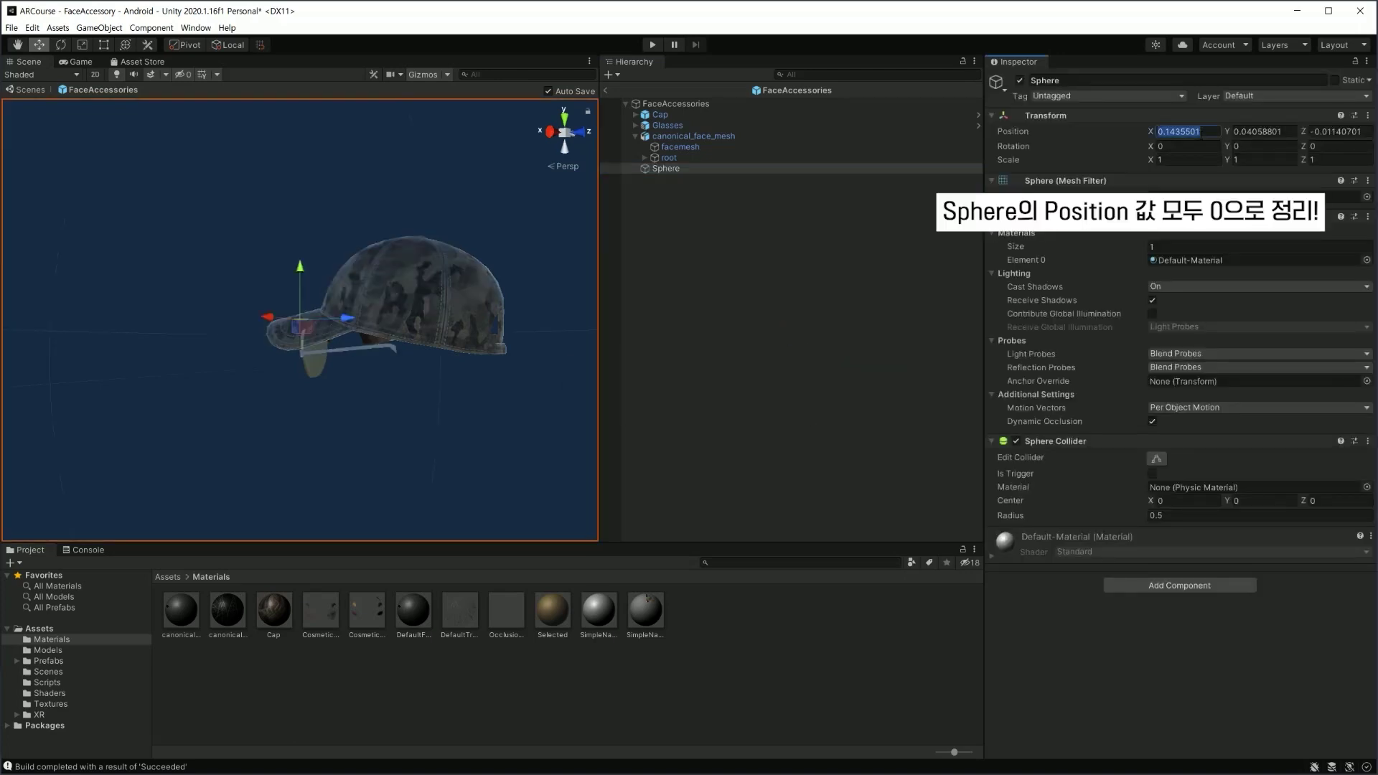
pyautogui.write('0')
pyautogui.press('Tab')
pyautogui.write('0')
pyautogui.press('Tab')
pyautogui.write('0')
# Try Sphere scales of 0.1, then 0.5, then 0.3 on all axes, and slide it forward along Z
pyautogui.click(1200, 159)
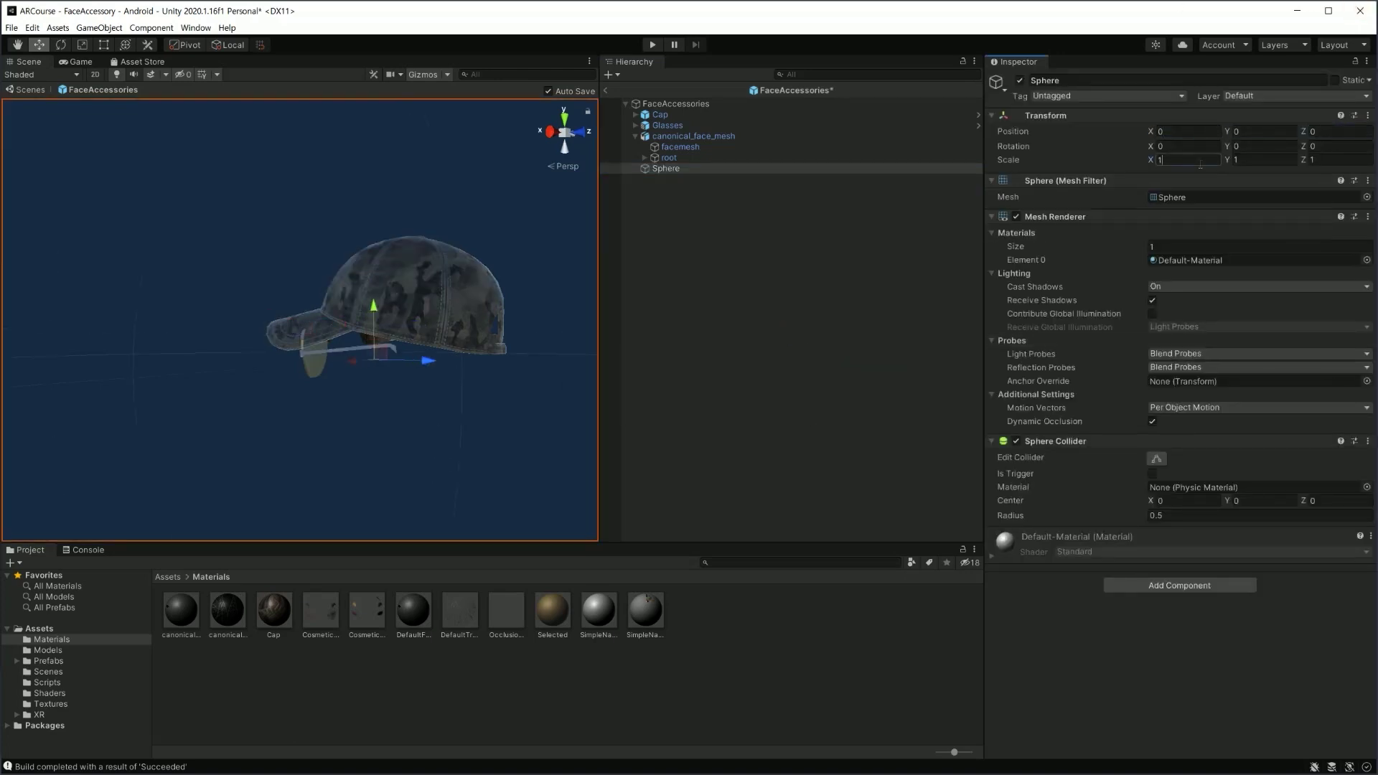
pyautogui.write('0.1')
pyautogui.press('Tab')
pyautogui.write('0.1')
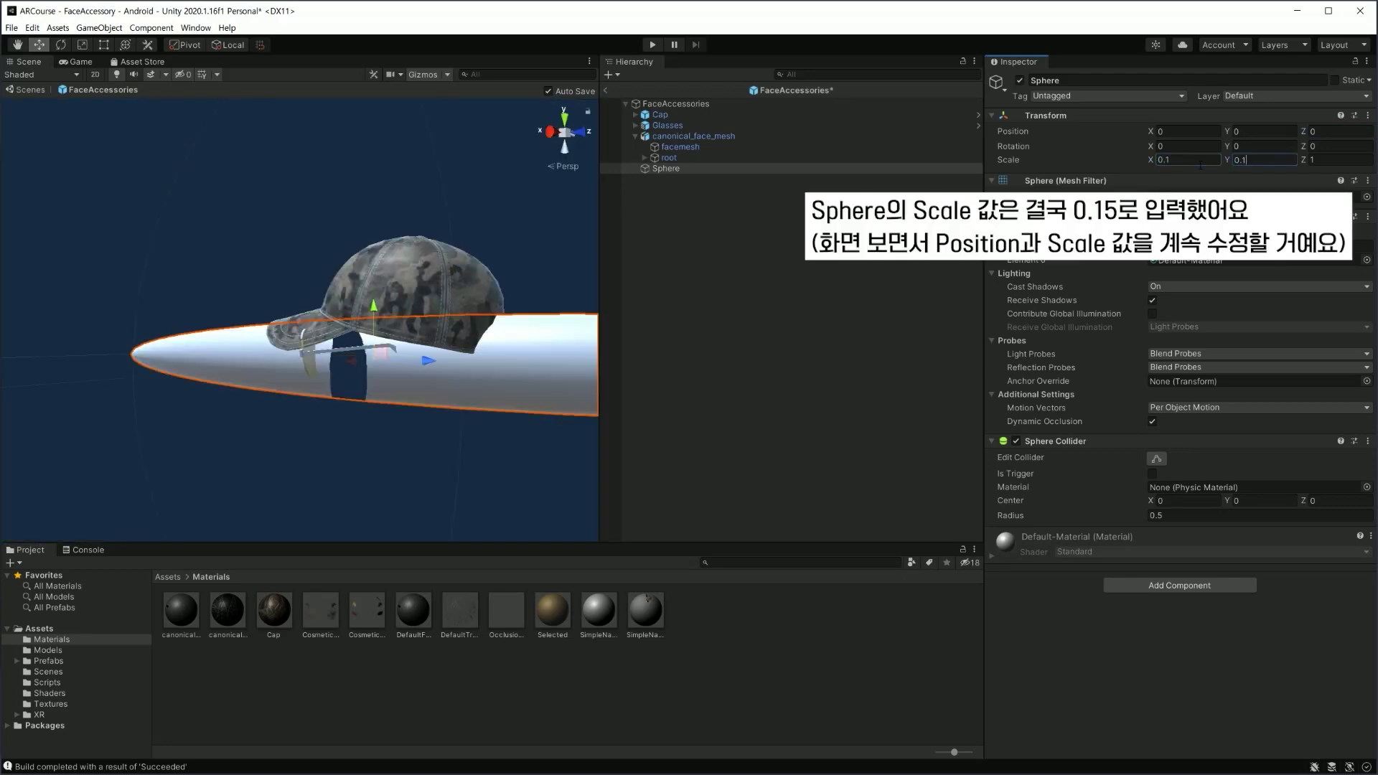
pyautogui.press('Tab')
pyautogui.write('0.1')
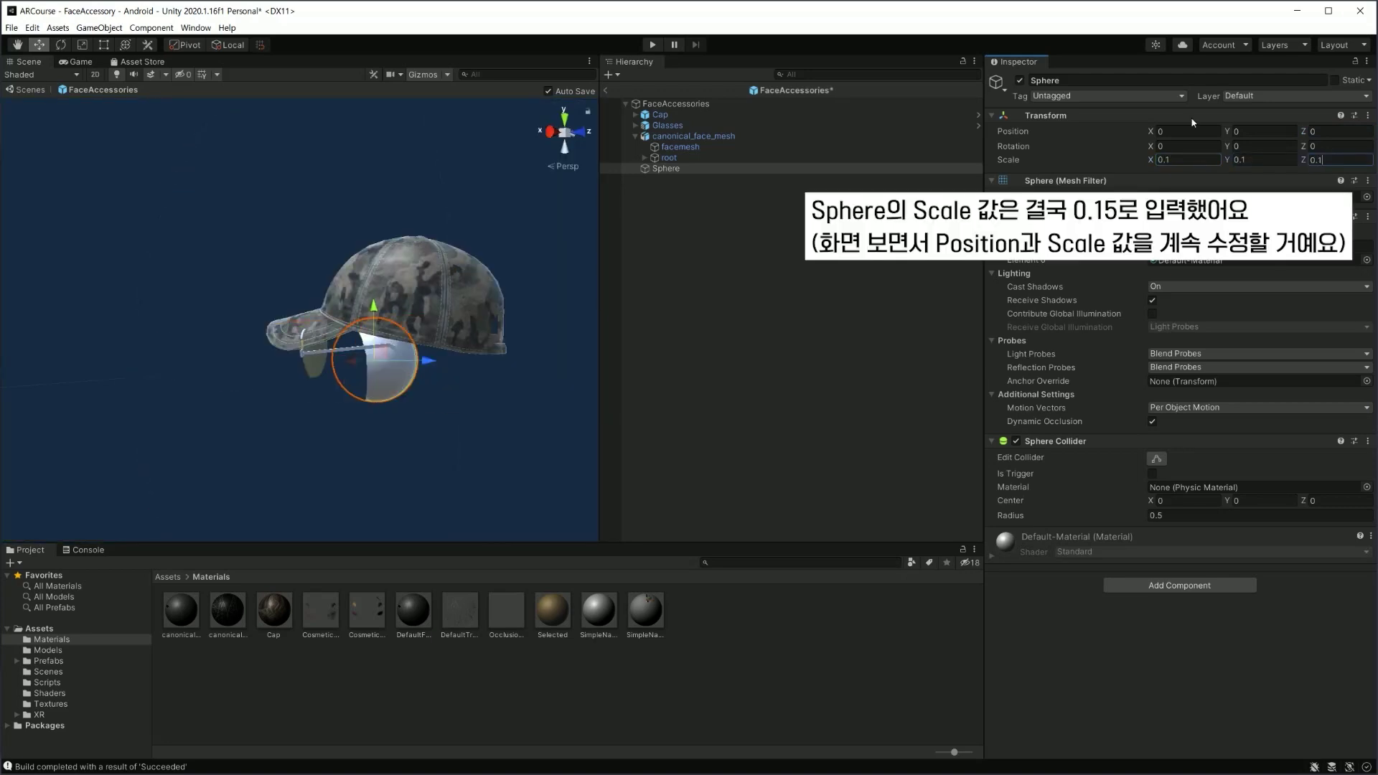
pyautogui.click(1188, 159)
pyautogui.write('0.5')
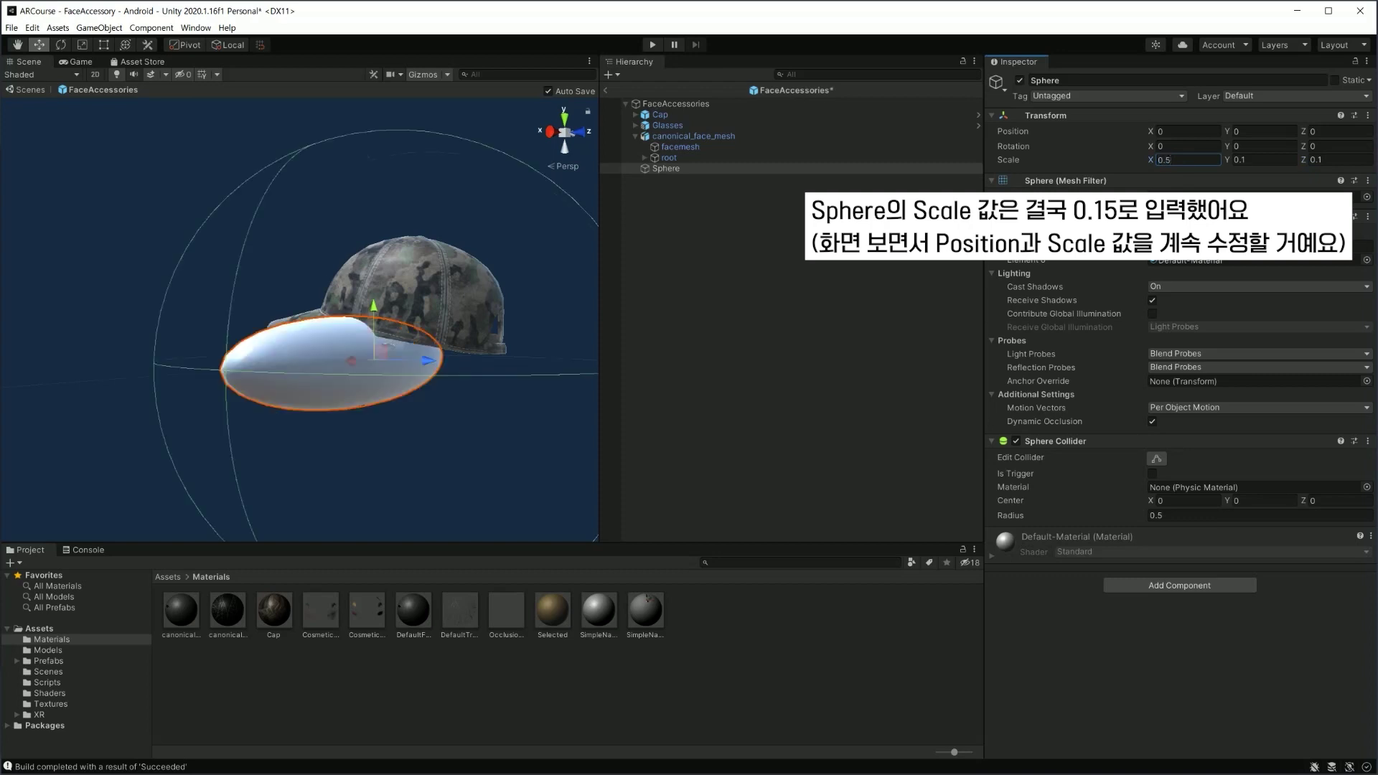
pyautogui.press('Tab')
pyautogui.write('0.5')
pyautogui.click(1188, 160)
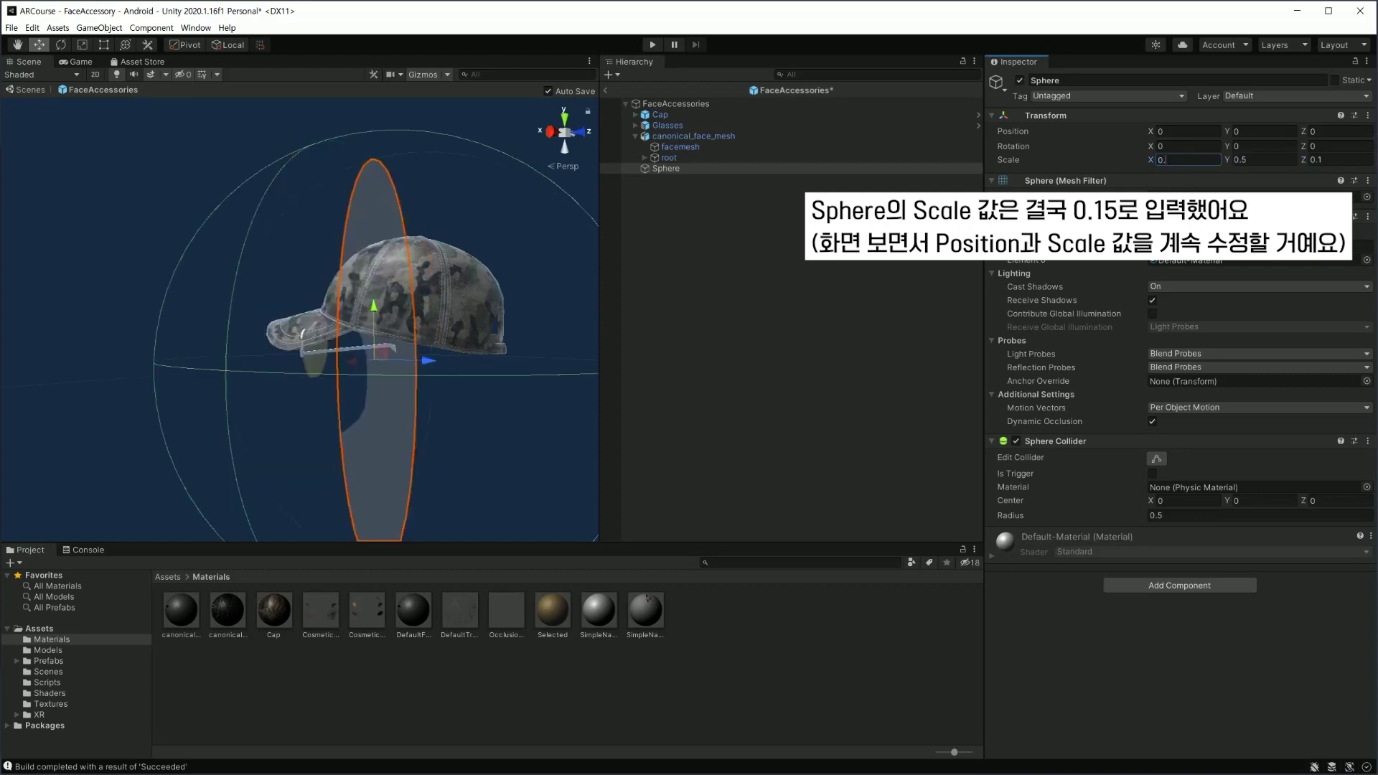
pyautogui.write('0.6')
pyautogui.press('BackSpace')
pyautogui.write('3')
pyautogui.press('Tab')
pyautogui.write('0.3')
pyautogui.press('Tab')
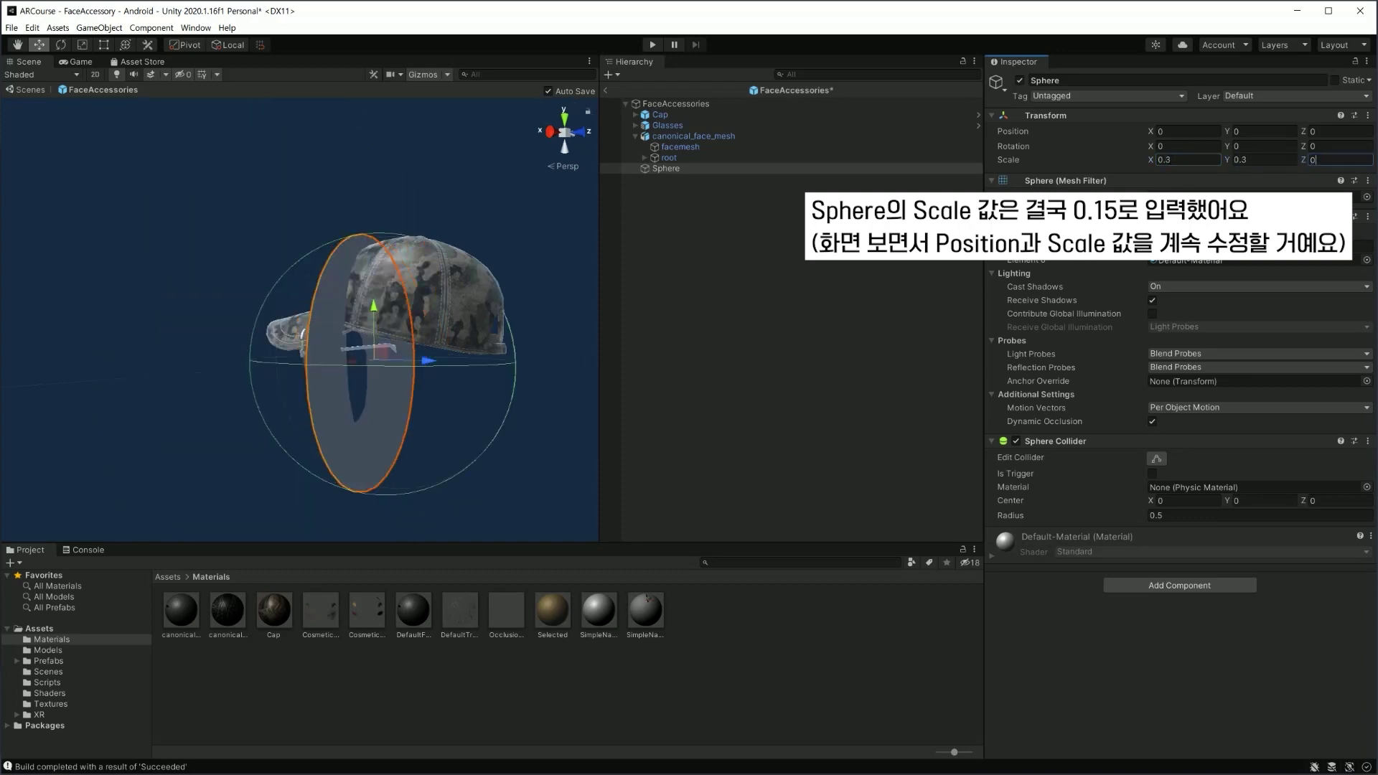
pyautogui.write('0.3')
pyautogui.moveTo(393, 362); pyautogui.dragTo(503, 359)
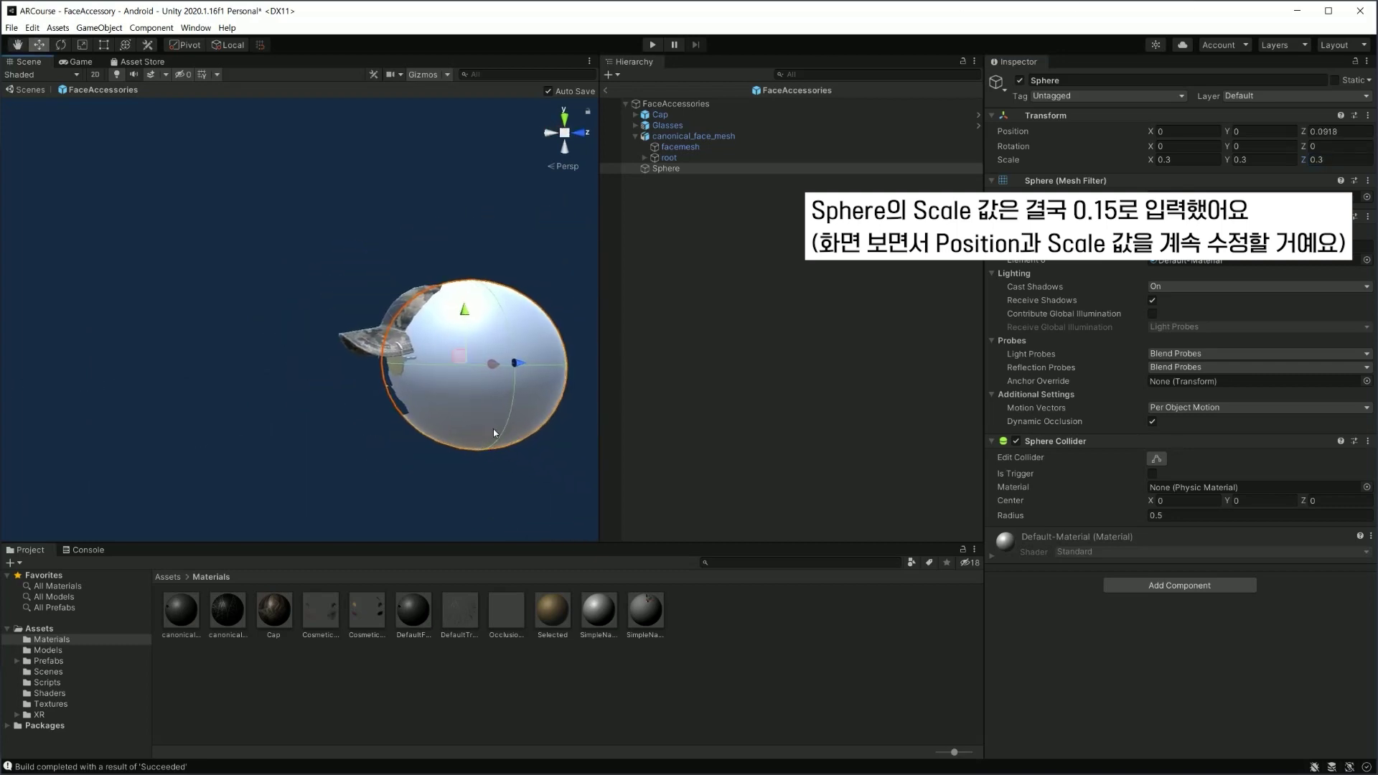
# Set the Sphere to a uniform 0.15 scale and view it inside the cap from an angle
pyautogui.click(1184, 160)
pyautogui.write('0.15')
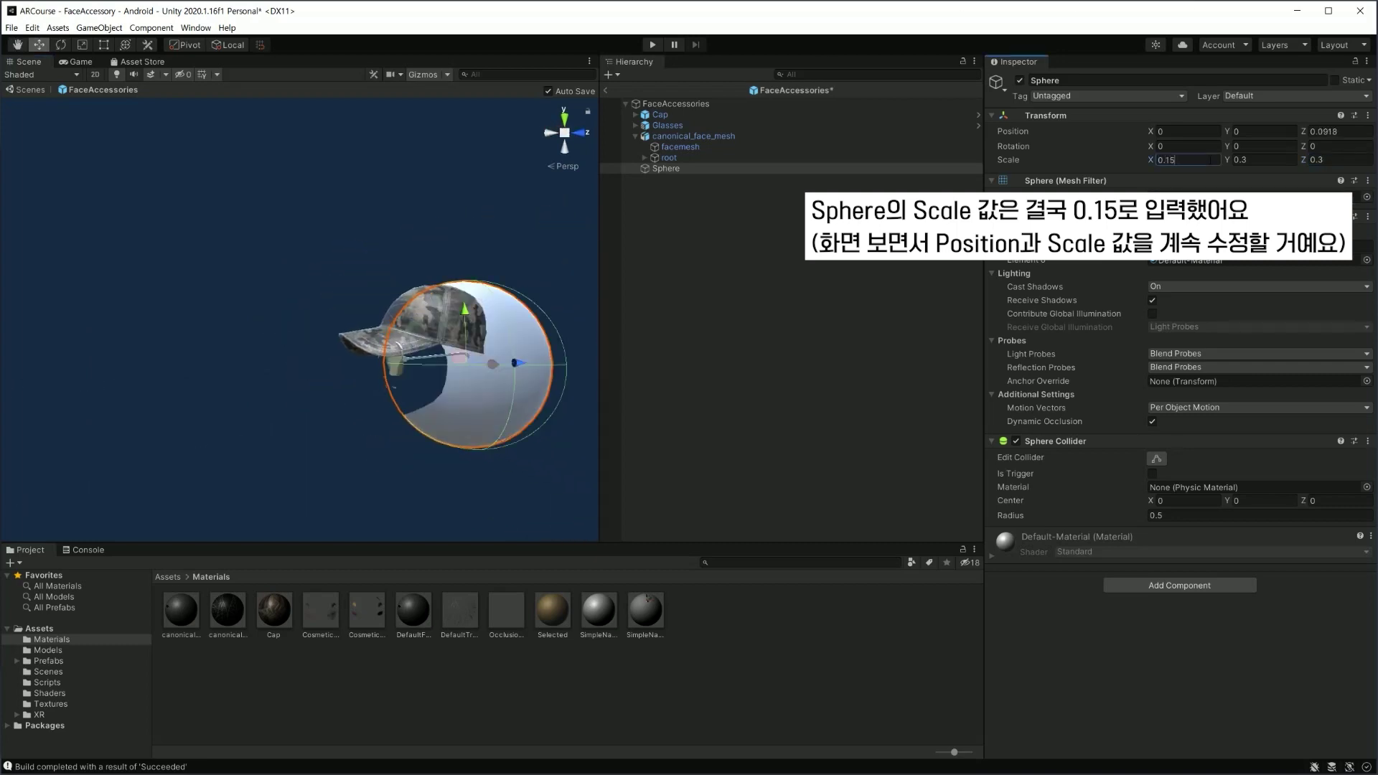
pyautogui.press('Tab')
pyautogui.write('0.15')
pyautogui.press('Tab')
pyautogui.write('0.15')
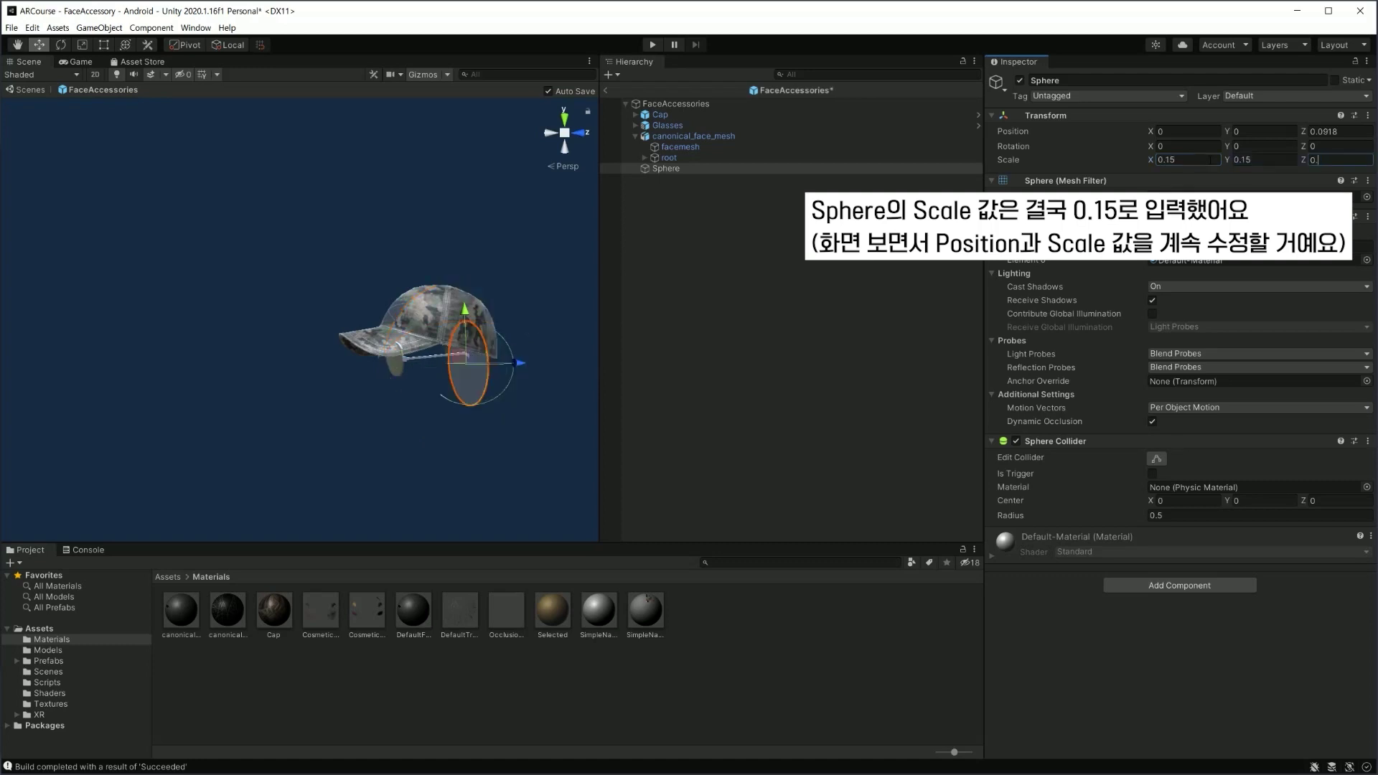
pyautogui.press('Return')
pyautogui.scroll(3, 498, 479)
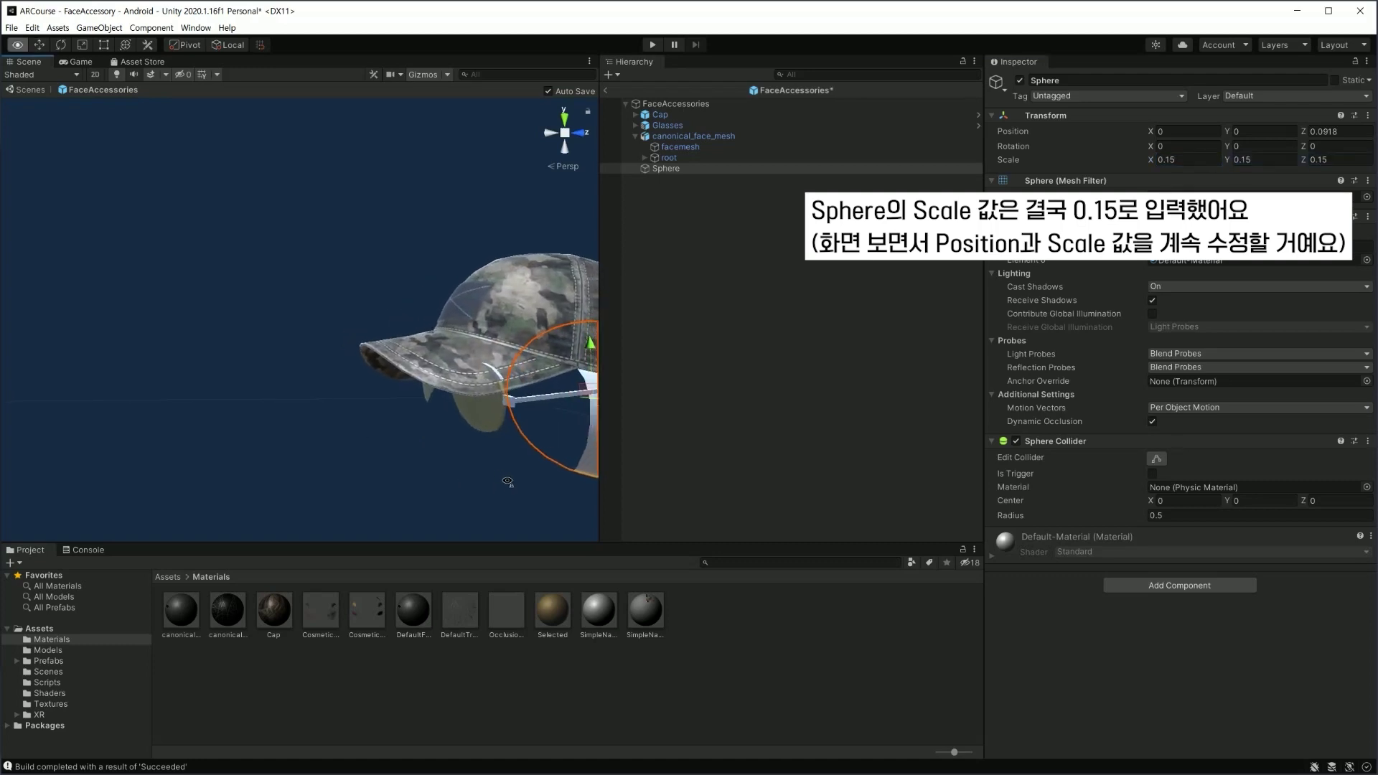
pyautogui.scroll(3, 501, 474)
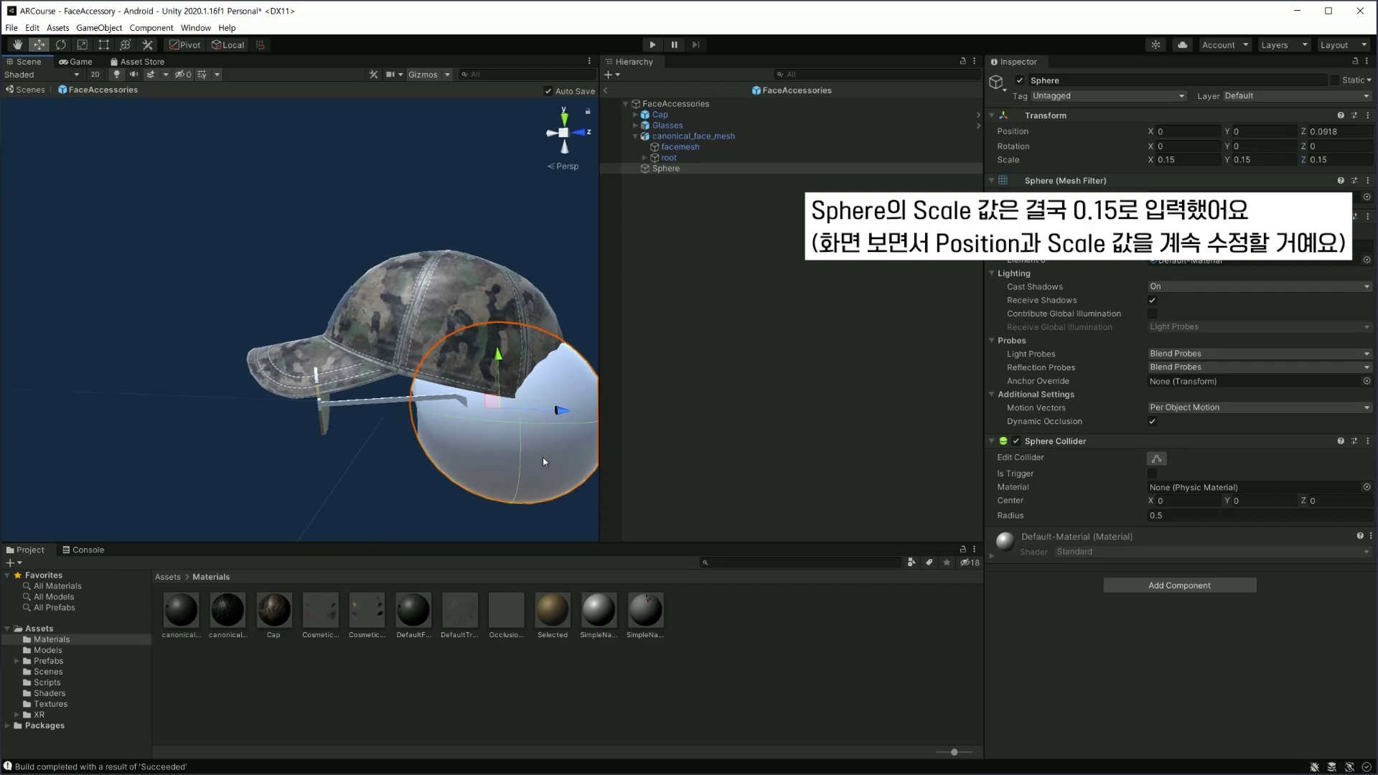
pyautogui.moveTo(543, 458)
pyautogui.keyDown('alt'); pyautogui.mouseDown()
pyautogui.moveTo(248, 416)
pyautogui.moveTo(207, 347)
pyautogui.mouseUp(); pyautogui.keyUp('alt')
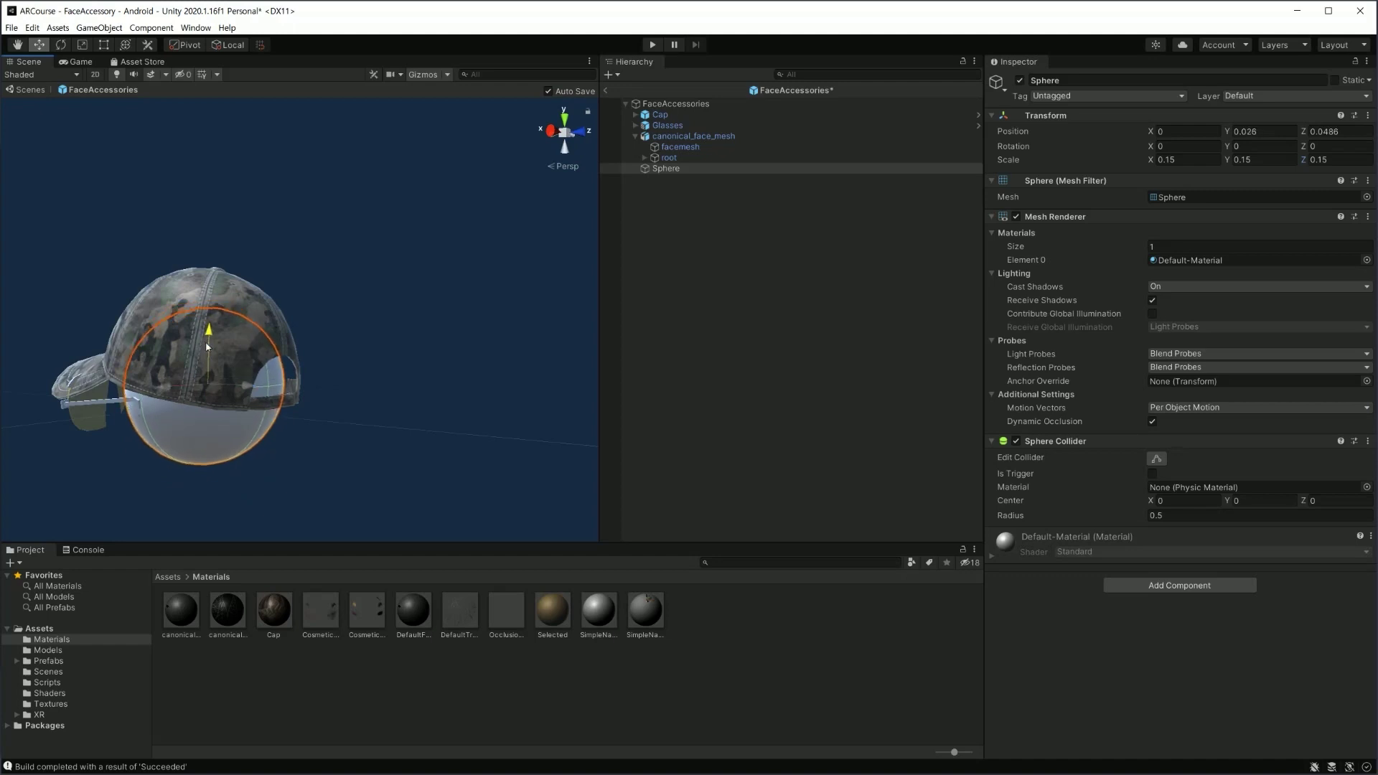
# Stretch the Sphere taller with the Scale tool and remove its Sphere Collider
pyautogui.press('e')
pyautogui.press('r')
pyautogui.moveTo(210, 337); pyautogui.dragTo(209, 319)
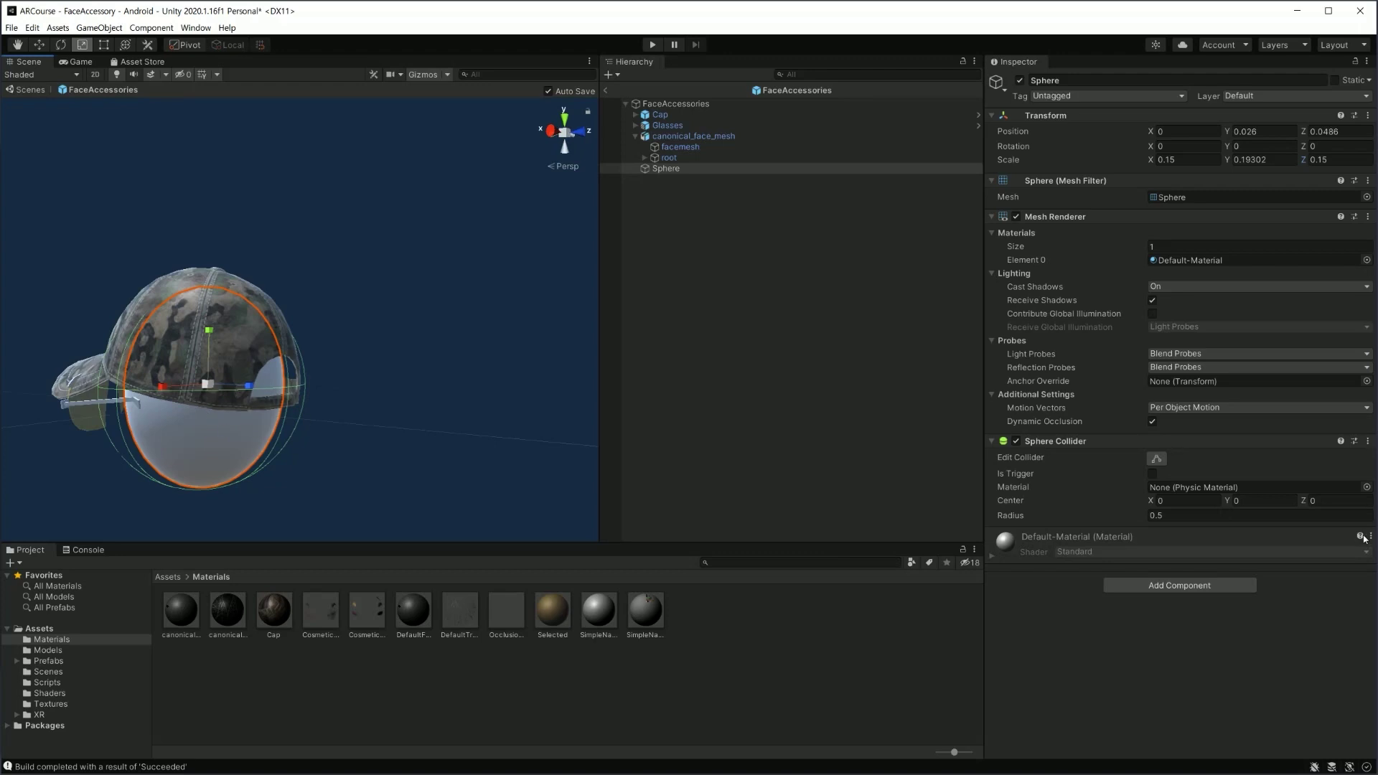
pyautogui.click(1368, 441)
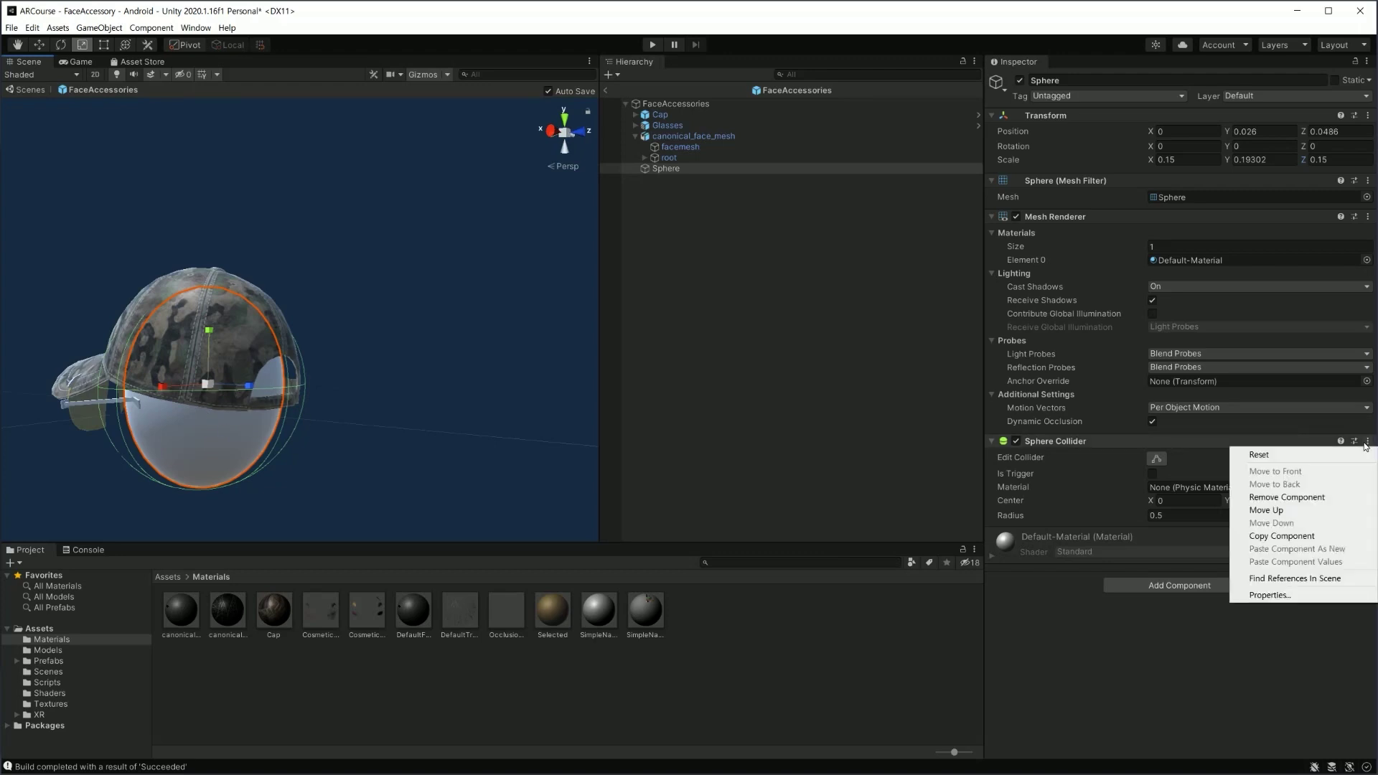
pyautogui.click(1306, 497)
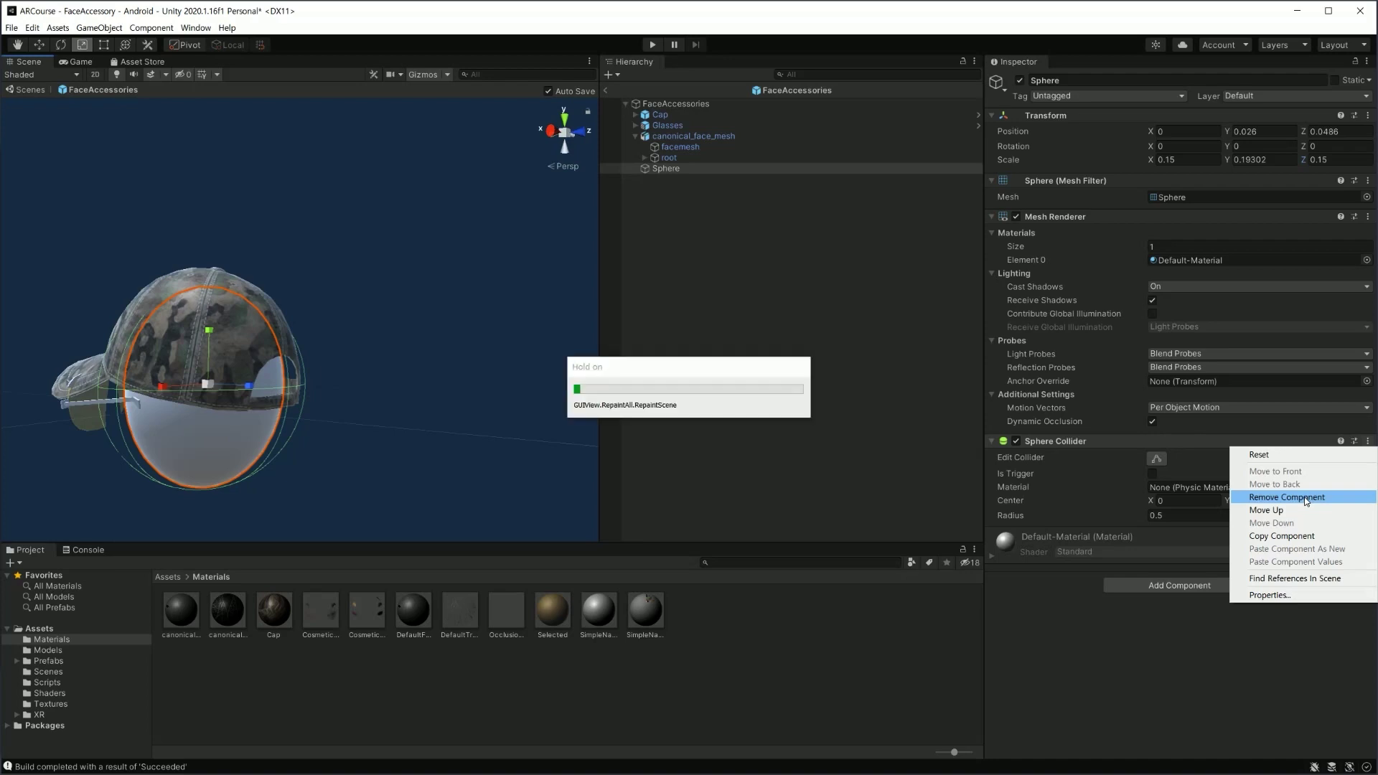
# Orbit around the cap, reselect the Sphere and stretch it a little taller
pyautogui.moveTo(302, 439)
pyautogui.keyDown('alt'); pyautogui.mouseDown()
pyautogui.moveTo(281, 437)
pyautogui.moveTo(280, 408)
pyautogui.mouseUp(); pyautogui.keyUp('alt')
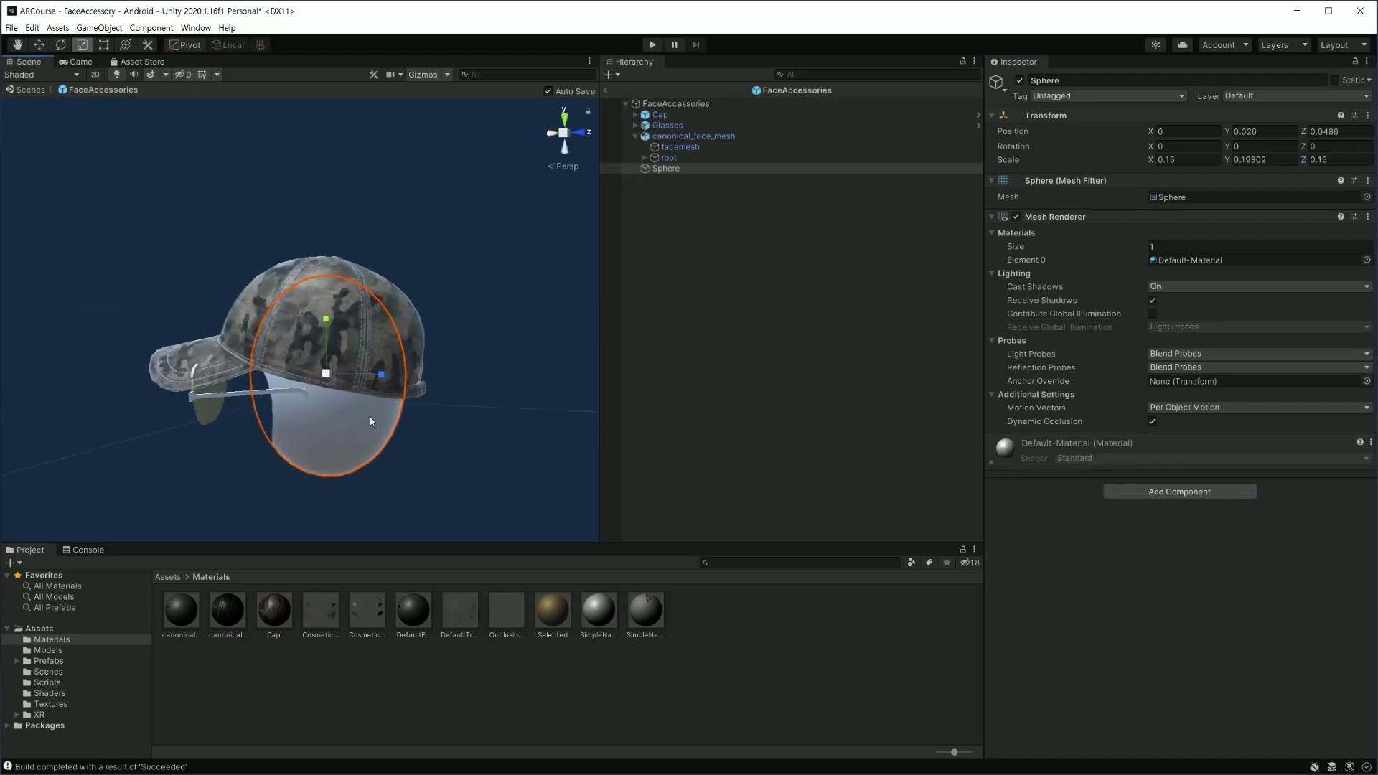
pyautogui.moveTo(371, 422)
pyautogui.keyDown('alt'); pyautogui.mouseDown()
pyautogui.moveTo(262, 435)
pyautogui.moveTo(242, 450)
pyautogui.moveTo(260, 466)
pyautogui.mouseUp(); pyautogui.keyUp('alt')
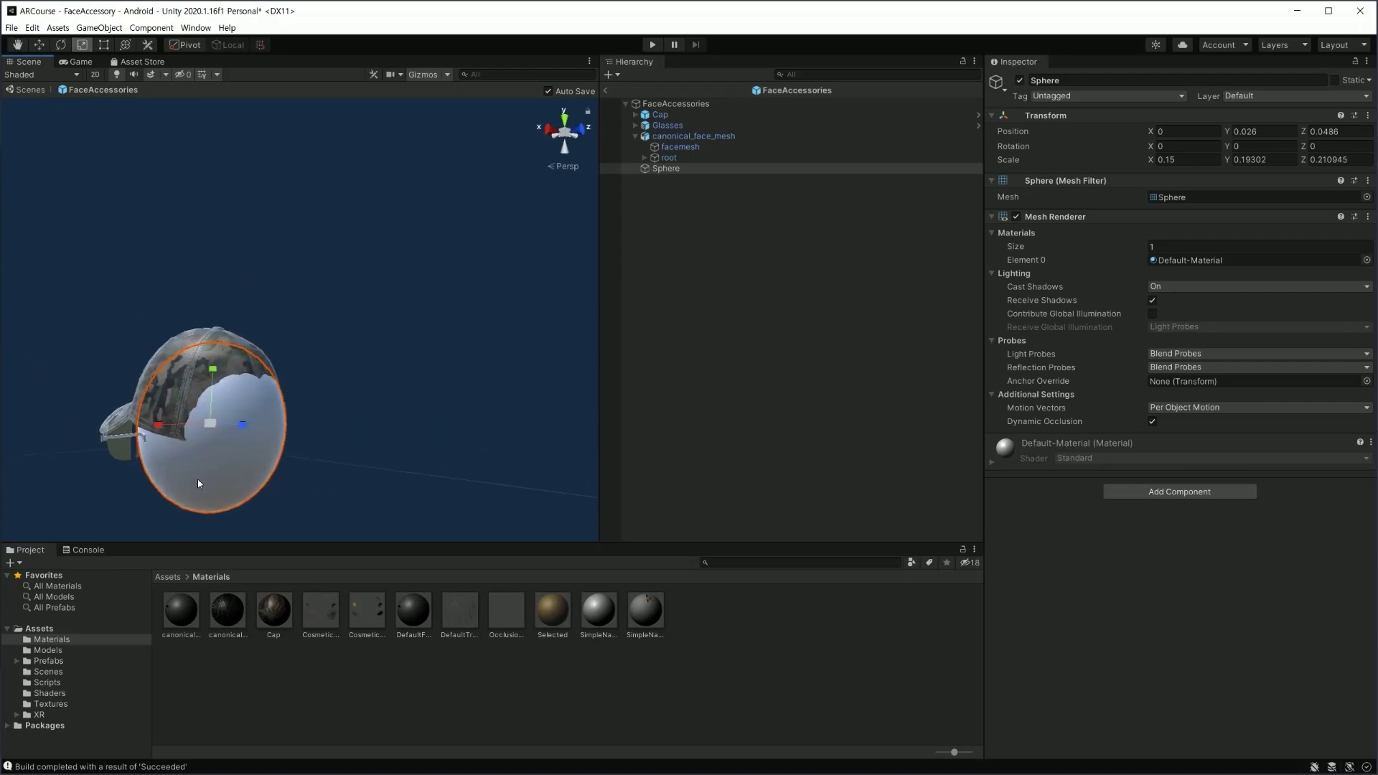
pyautogui.moveTo(185, 482)
pyautogui.keyDown('alt'); pyautogui.mouseDown()
pyautogui.moveTo(296, 514)
pyautogui.moveTo(329, 472)
pyautogui.mouseUp(); pyautogui.keyUp('alt')
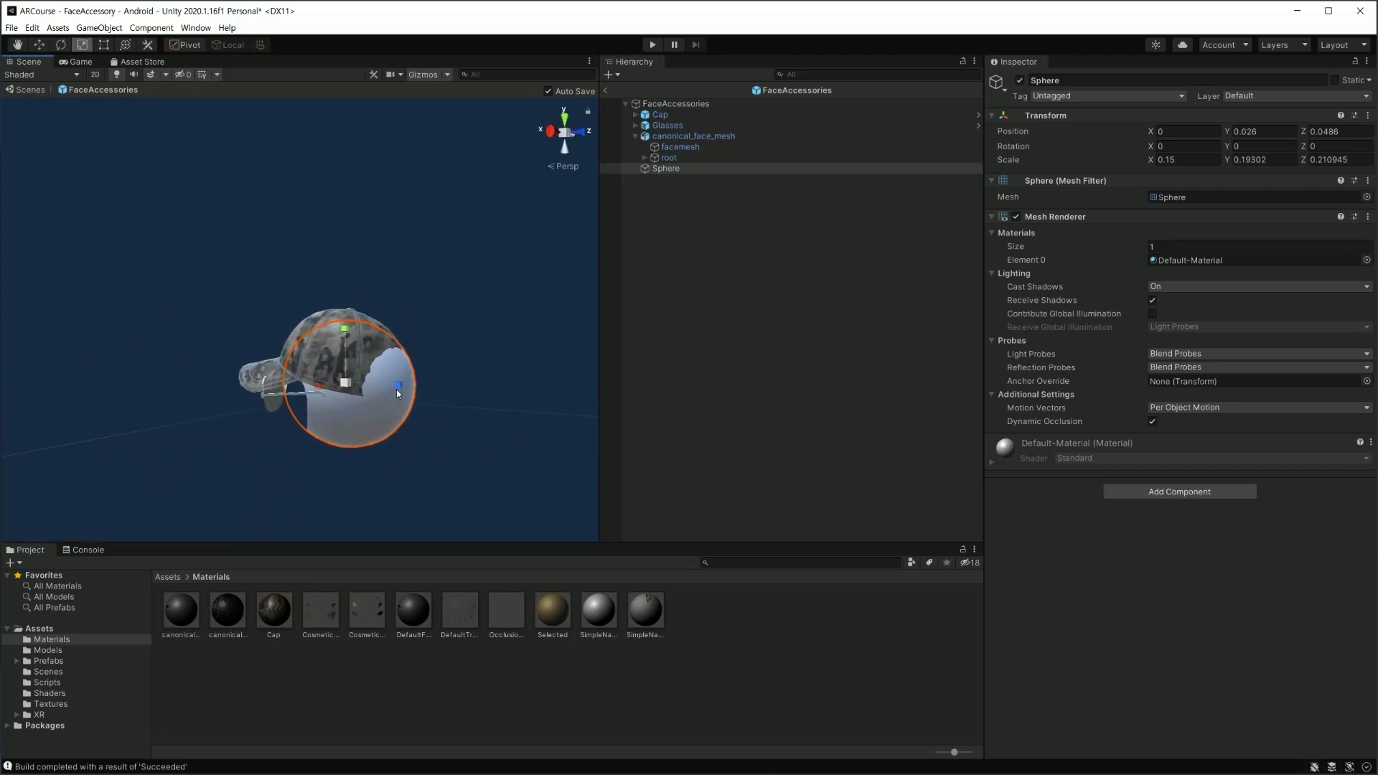
pyautogui.click(372, 429)
pyautogui.click(372, 429)
pyautogui.moveTo(344, 336); pyautogui.dragTo(370, 380)
# Shorten the Sphere front to back (ending at scale 0.15, 0.204, 0.177) and save the prefab
pyautogui.press('e')
pyautogui.press('w')
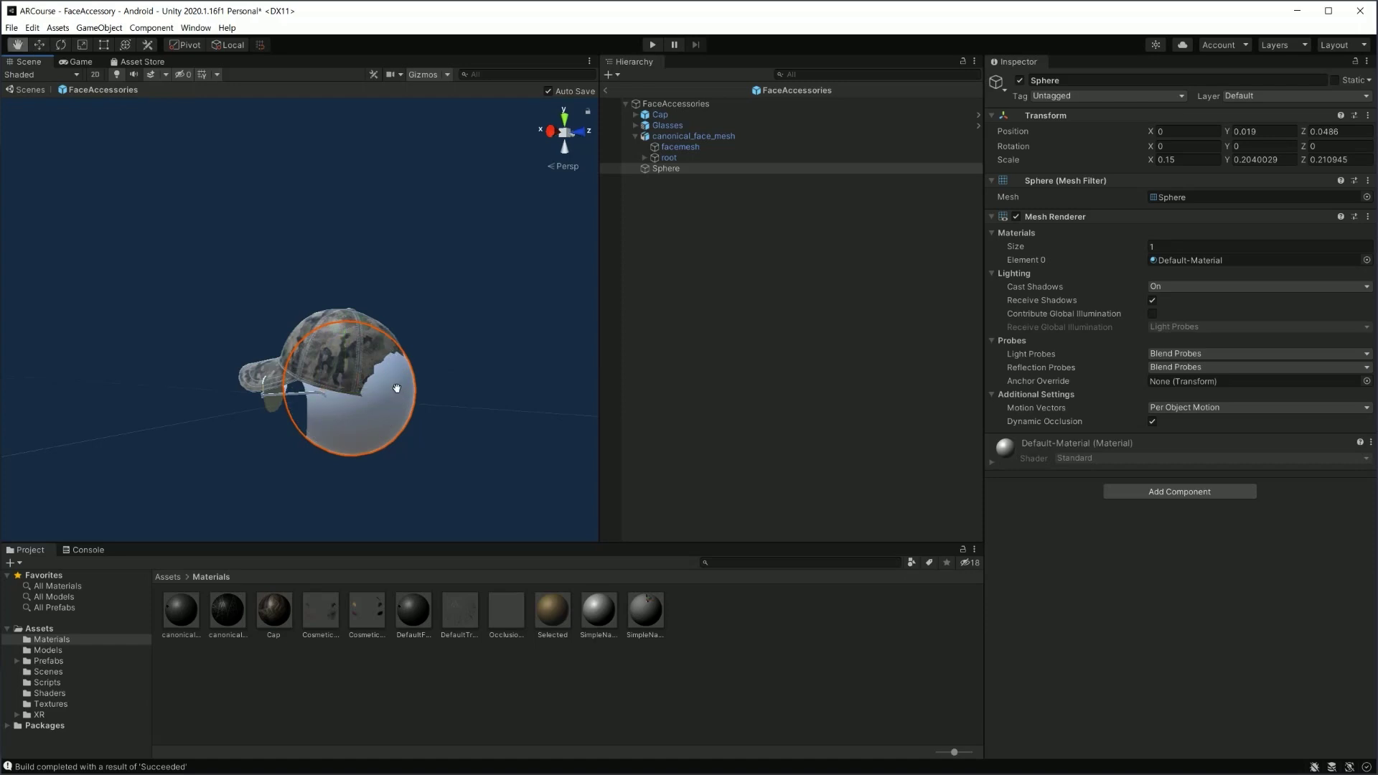
pyautogui.press('r')
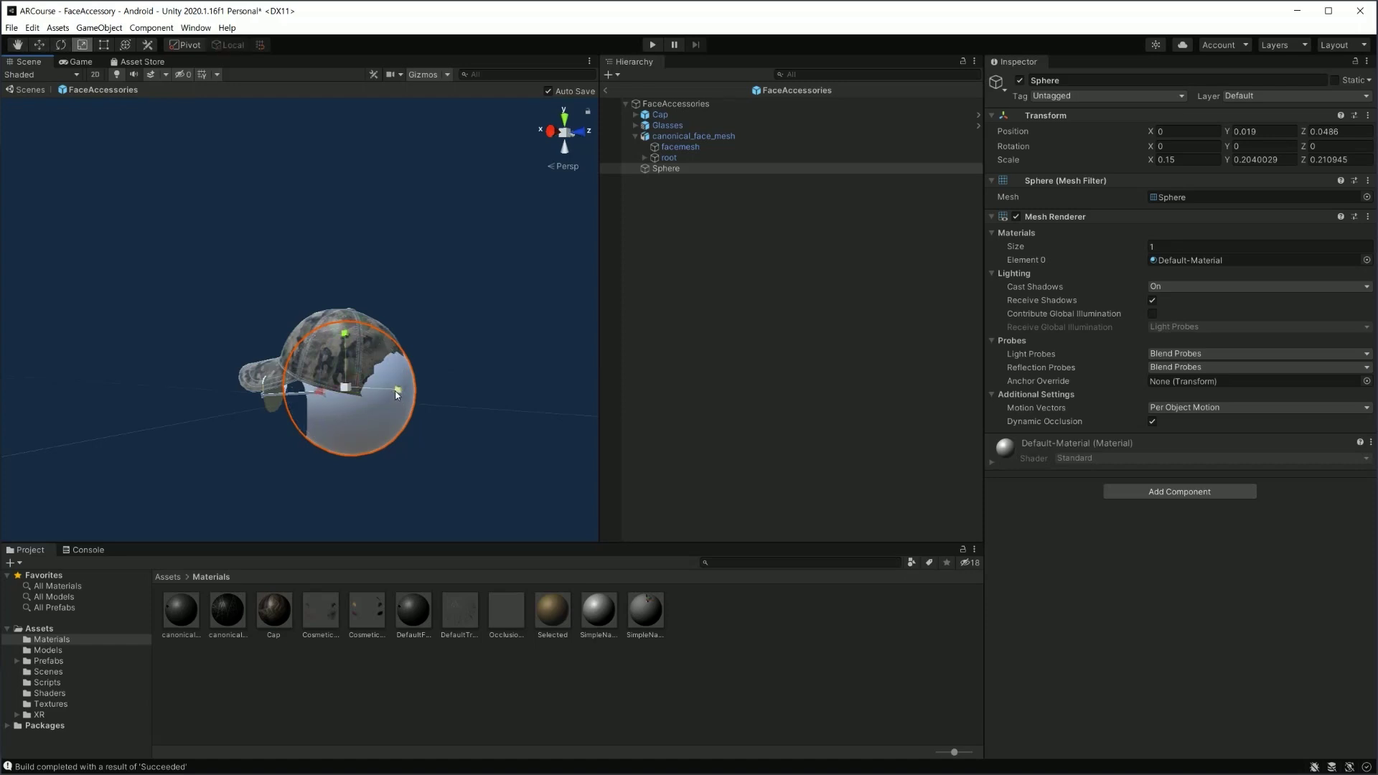
pyautogui.moveTo(394, 391); pyautogui.dragTo(395, 390)
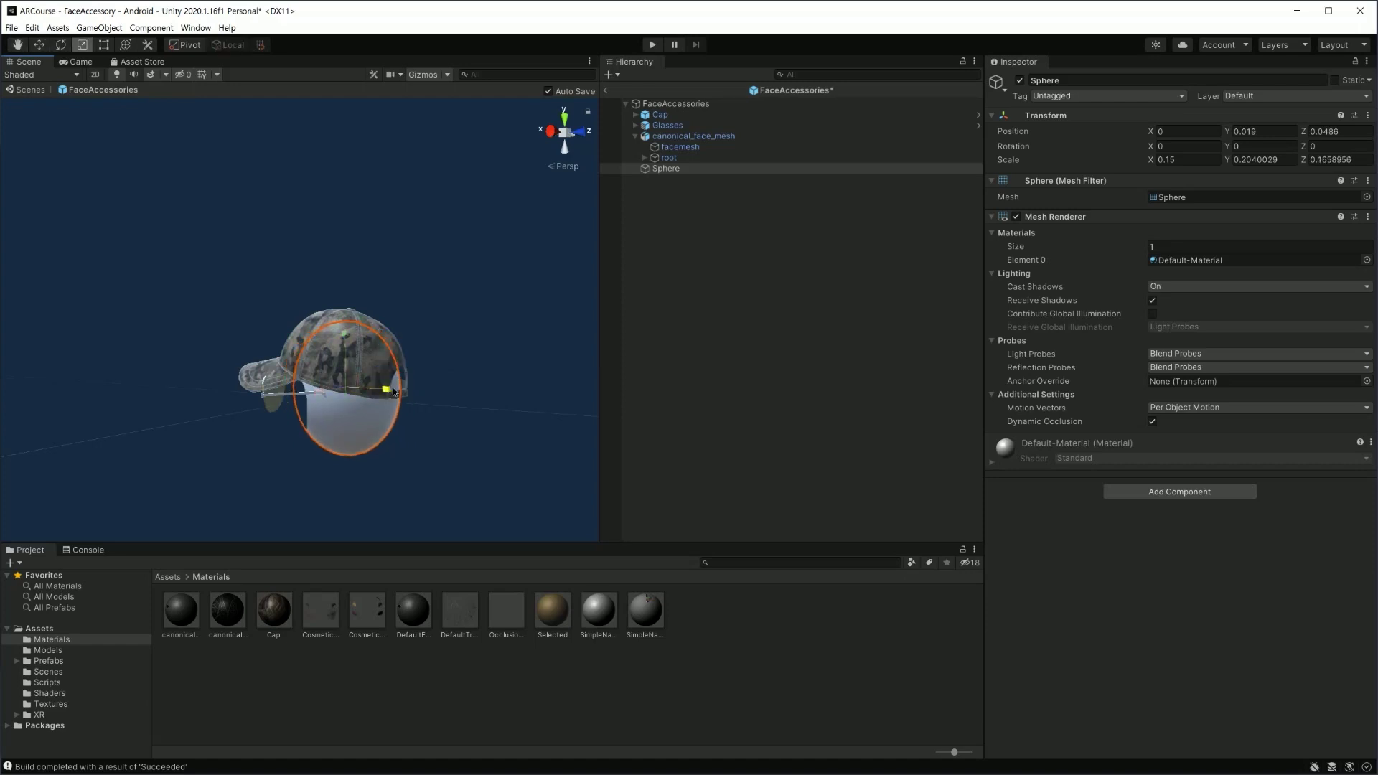
pyautogui.hotkey('ctrl', 's')
pyautogui.click(431, 459)
pyautogui.keyDown('alt'); pyautogui.moveTo(431, 459); pyautogui.dragTo(308, 458); pyautogui.keyUp('alt')
pyautogui.click(196, 432)
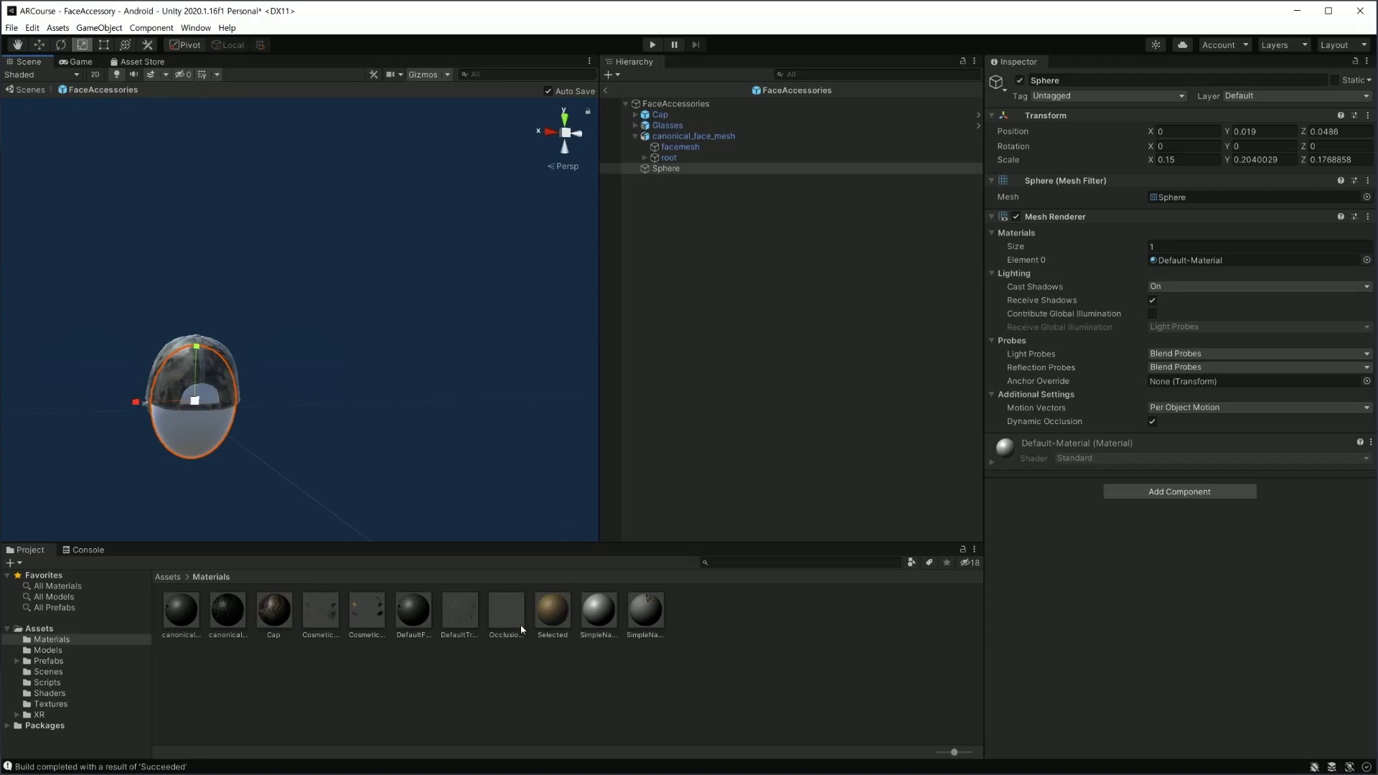
# Drop OcclusionMaterial onto the Sphere and view the cap from the side to check the masking
pyautogui.moveTo(506, 623); pyautogui.dragTo(194, 431)
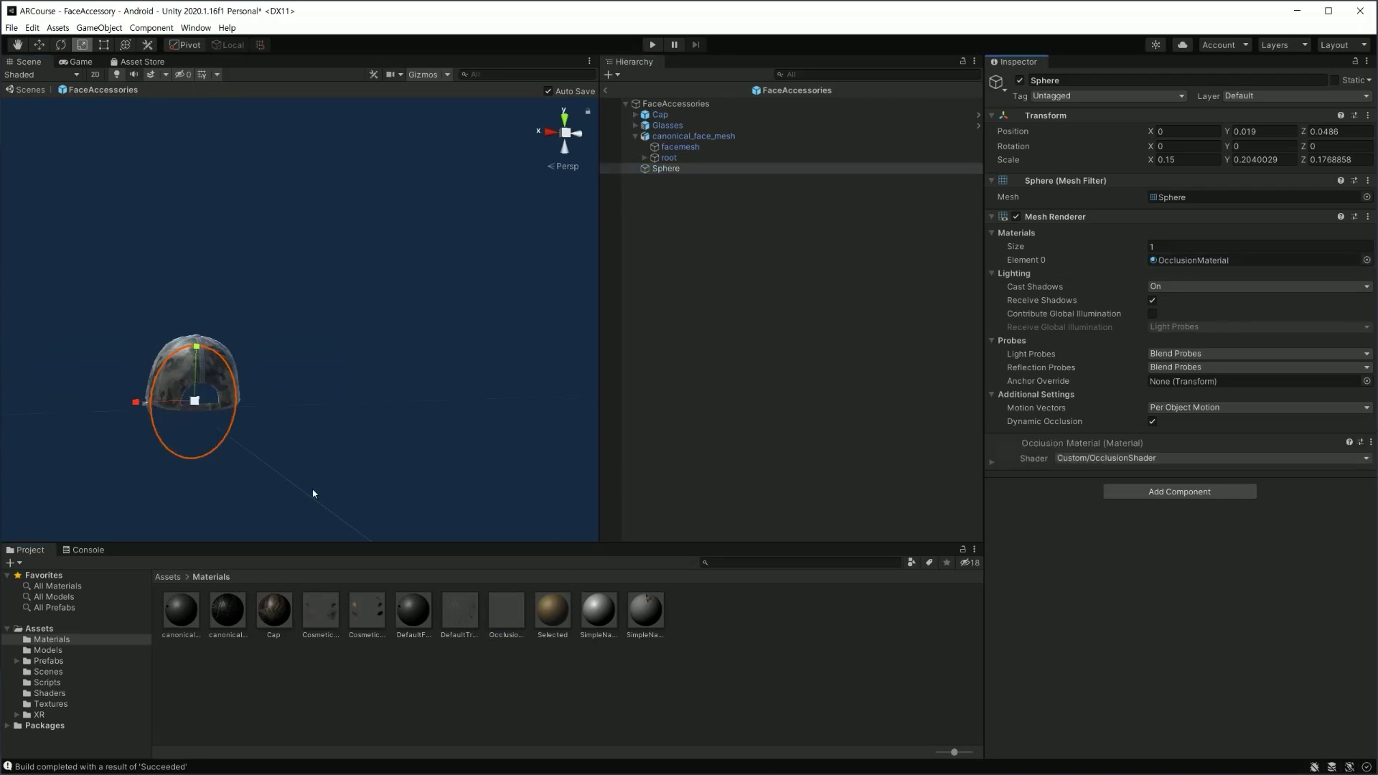
pyautogui.click(259, 424)
pyautogui.moveTo(259, 424); pyautogui.dragTo(230, 445, button='right')
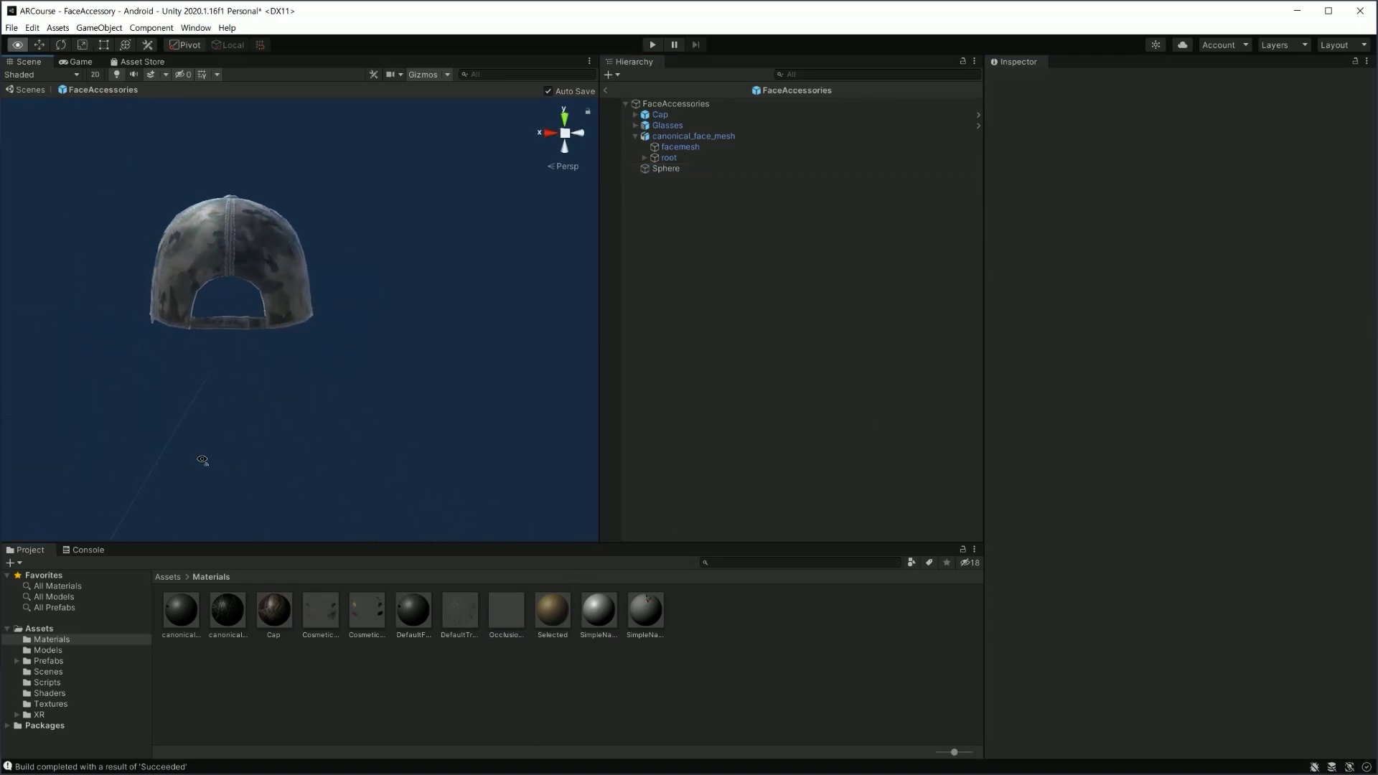
pyautogui.moveTo(229, 445)
pyautogui.keyDown('alt'); pyautogui.mouseDown()
pyautogui.moveTo(411, 414)
pyautogui.moveTo(290, 389)
pyautogui.mouseUp(); pyautogui.keyUp('alt')
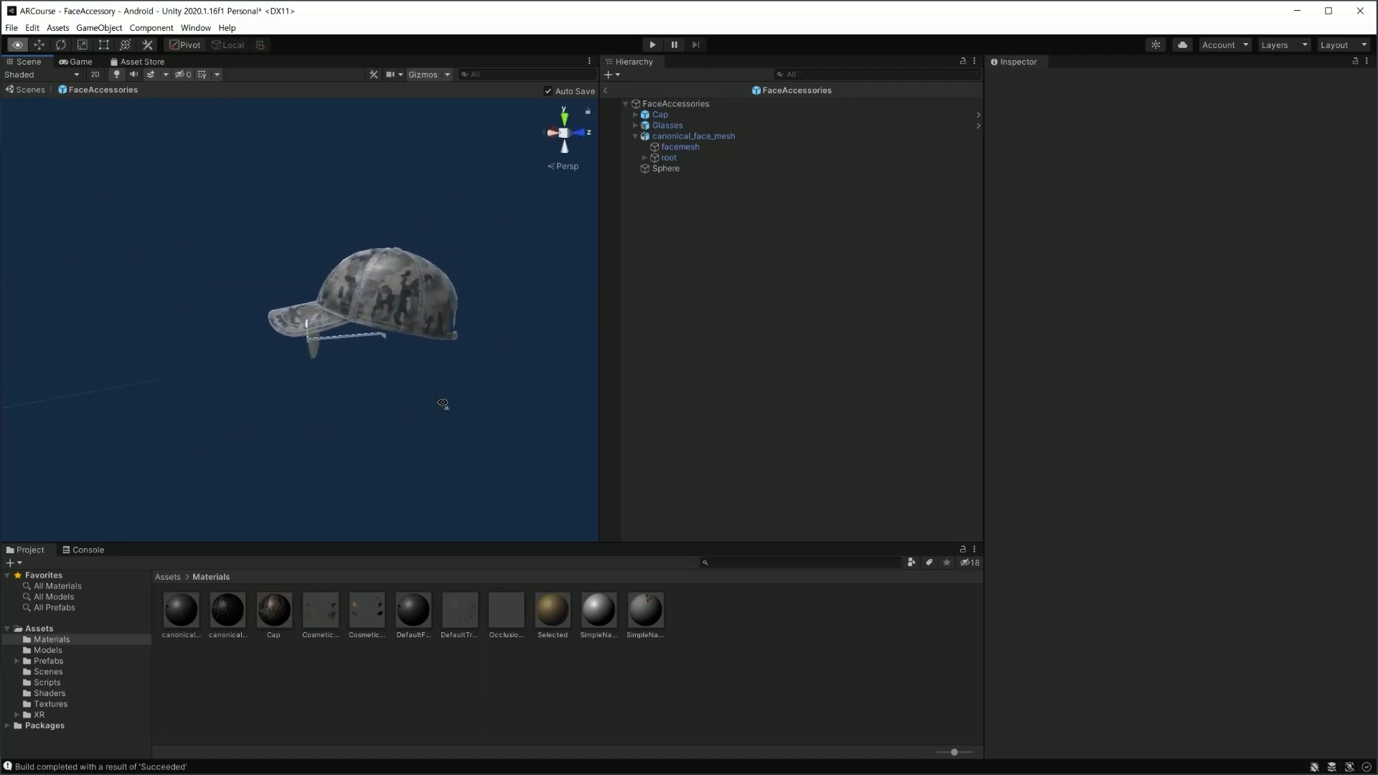
# Deactivate and reactivate the Sphere to compare the cap with and without the occluder
pyautogui.click(289, 389)
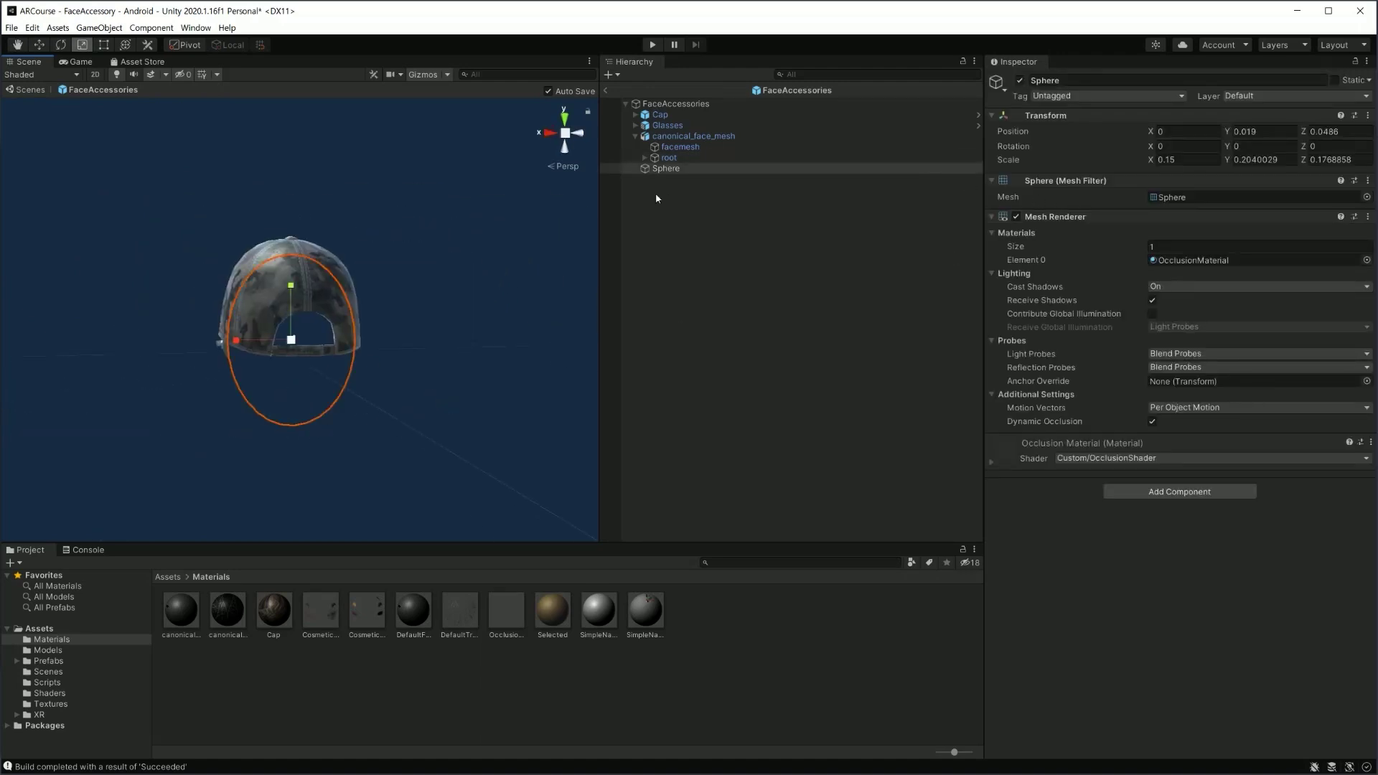
pyautogui.click(1020, 81)
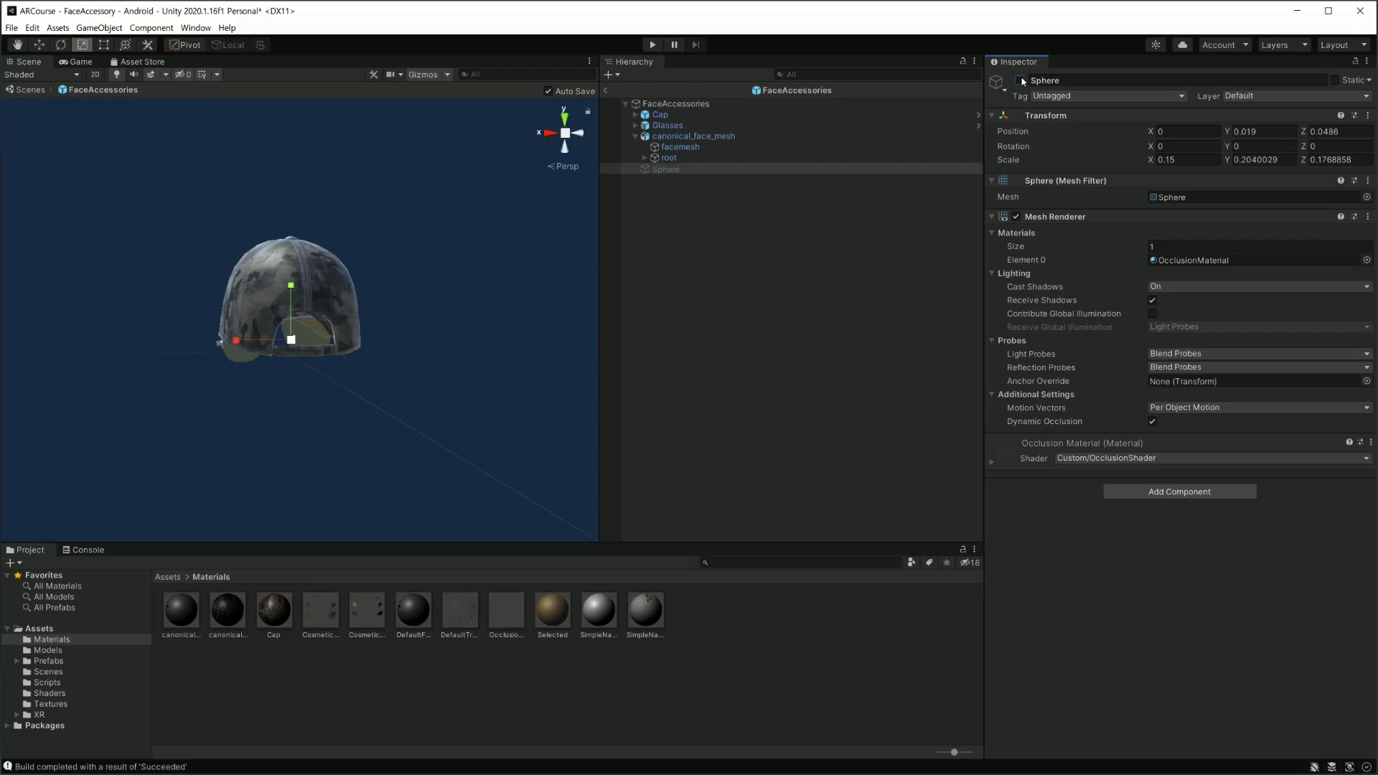
pyautogui.click(1020, 80)
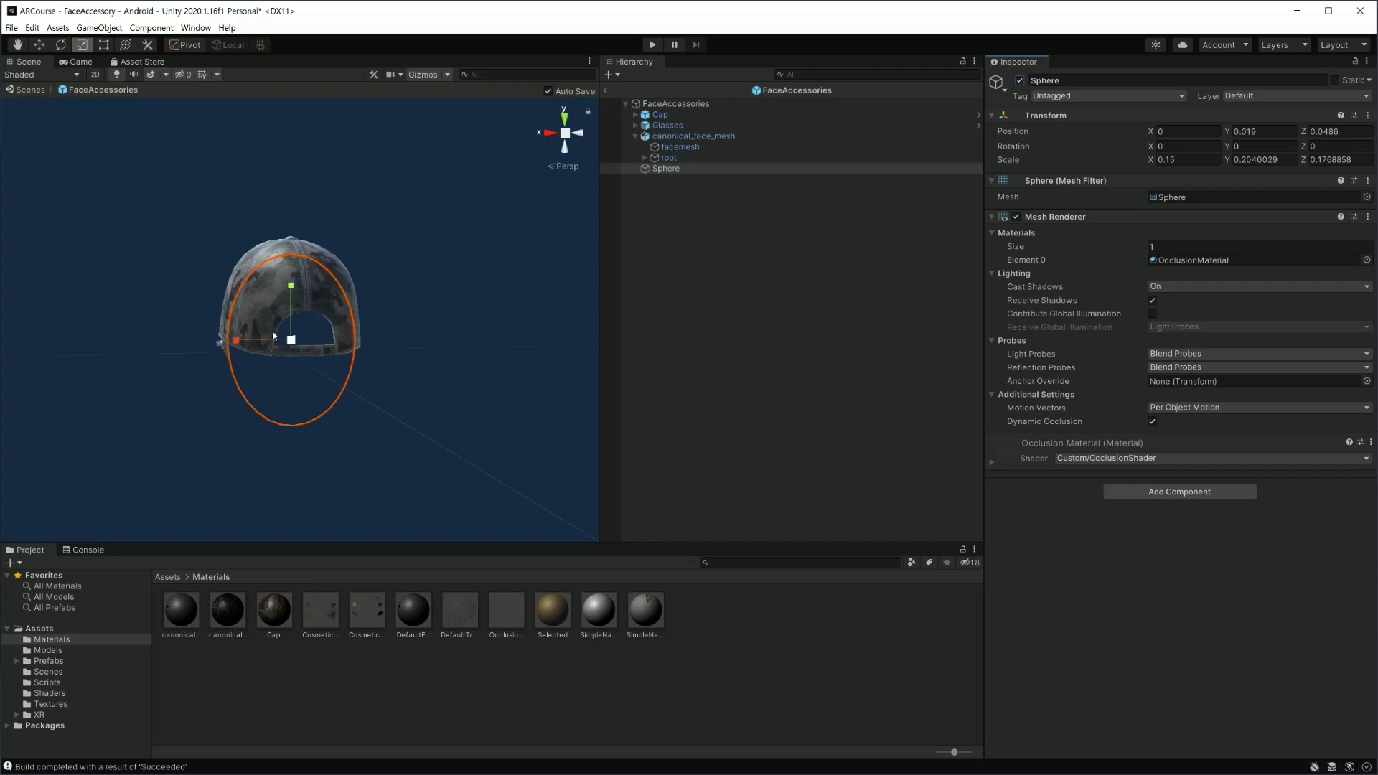
pyautogui.moveTo(343, 422)
pyautogui.keyDown('alt'); pyautogui.mouseDown()
pyautogui.moveTo(288, 417)
pyautogui.moveTo(369, 370)
pyautogui.moveTo(366, 447)
pyautogui.moveTo(416, 471)
pyautogui.moveTo(400, 473)
pyautogui.mouseUp(); pyautogui.keyUp('alt')
pyautogui.click(366, 448)
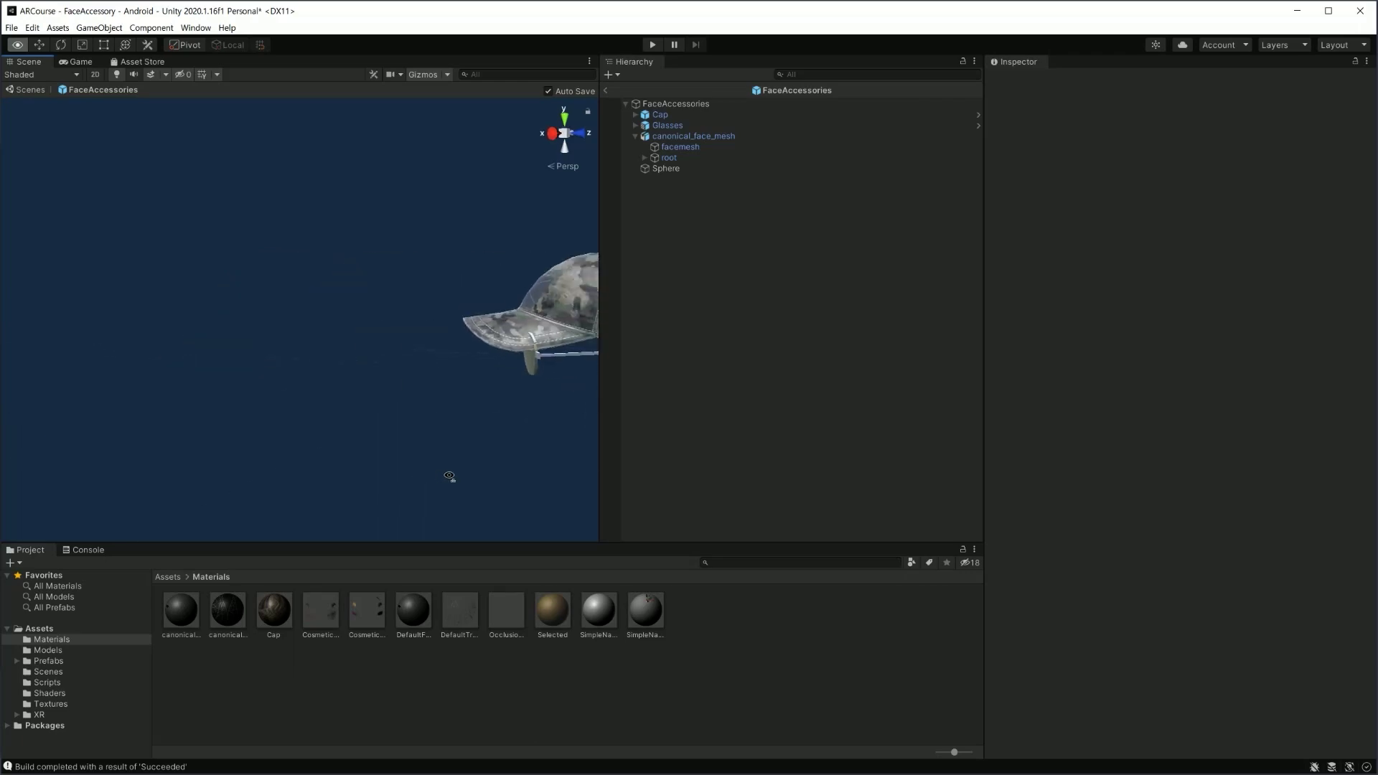
pyautogui.scroll(3, 395, 481)
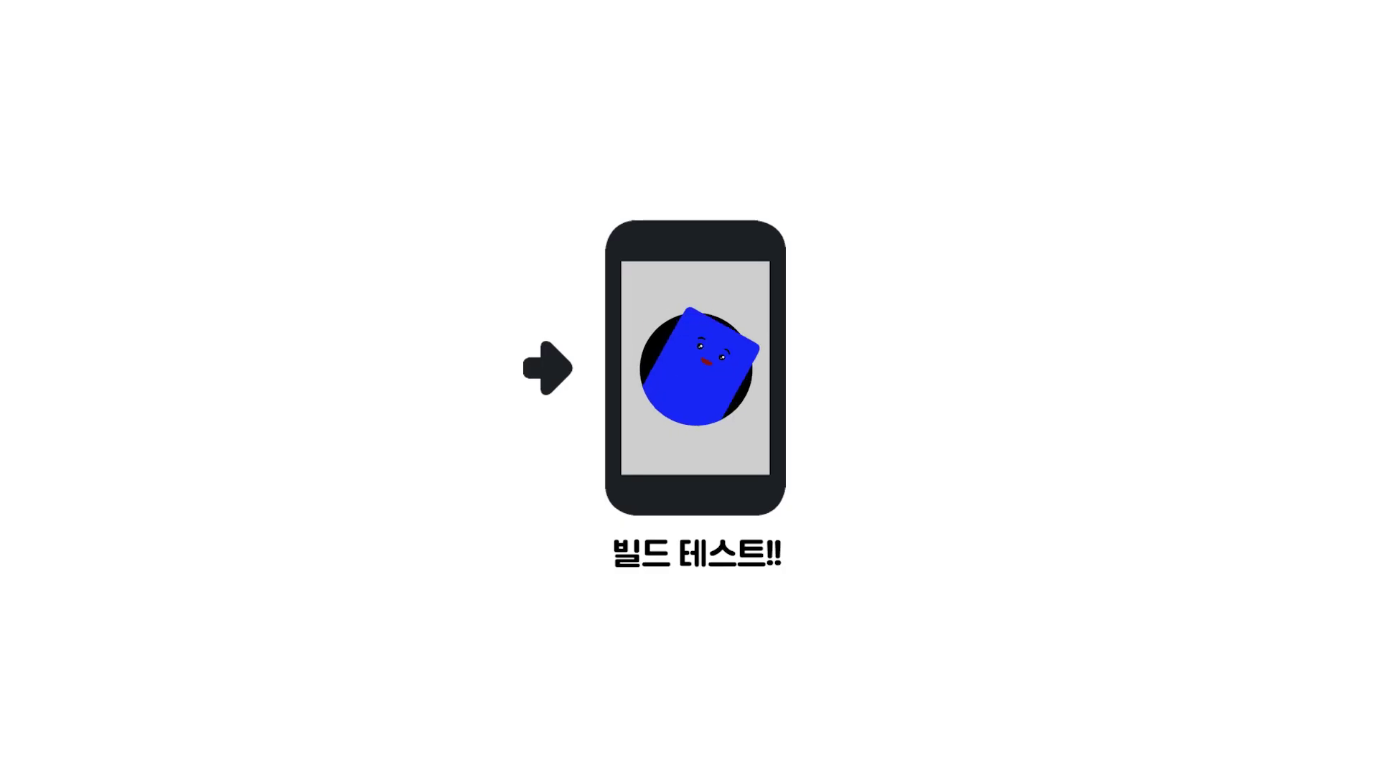